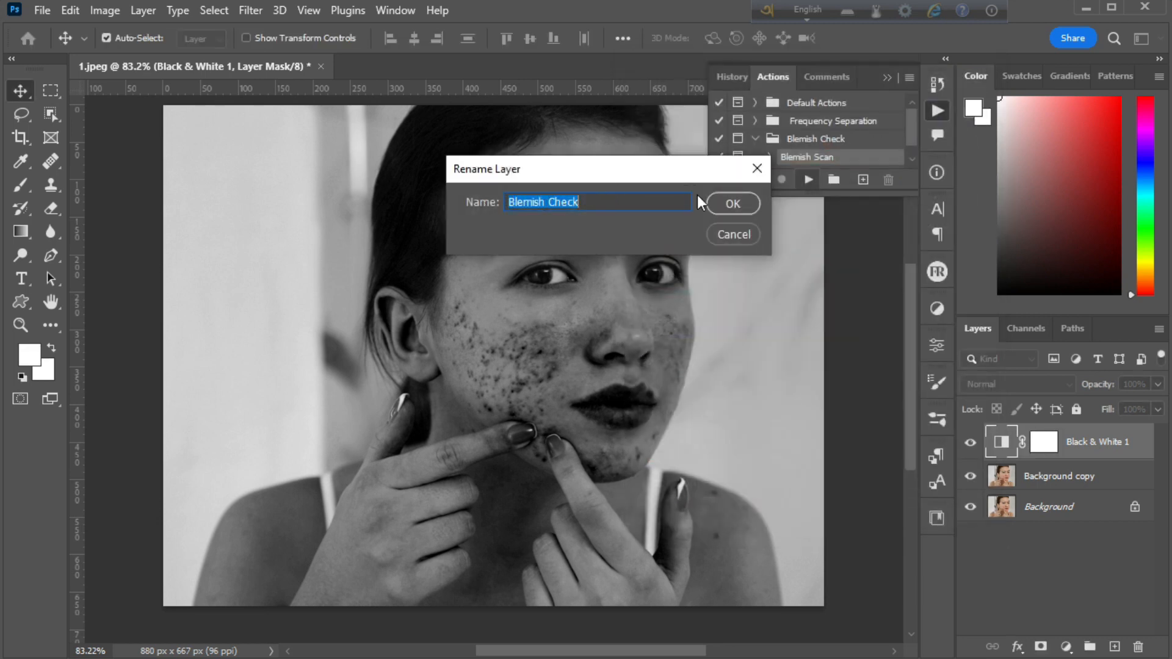
Confirm the adjustment layer's name as Blemish Check and add a new empty layer above Background copy
left_click(732, 203)
left_click(886, 78)
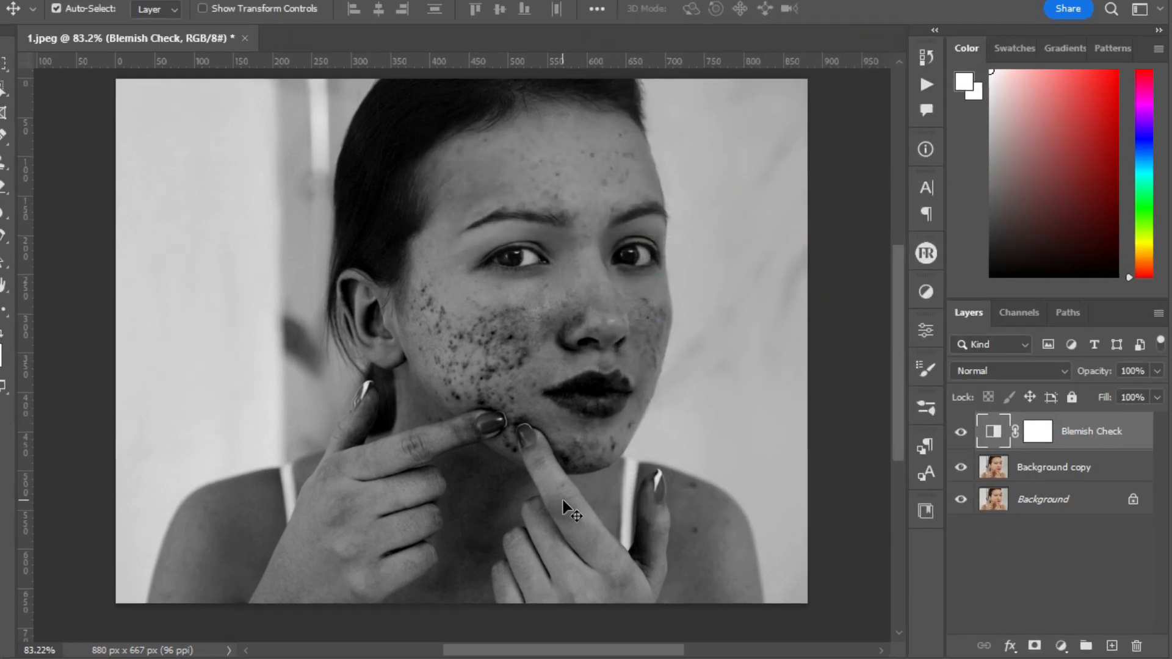
left_click(1038, 474)
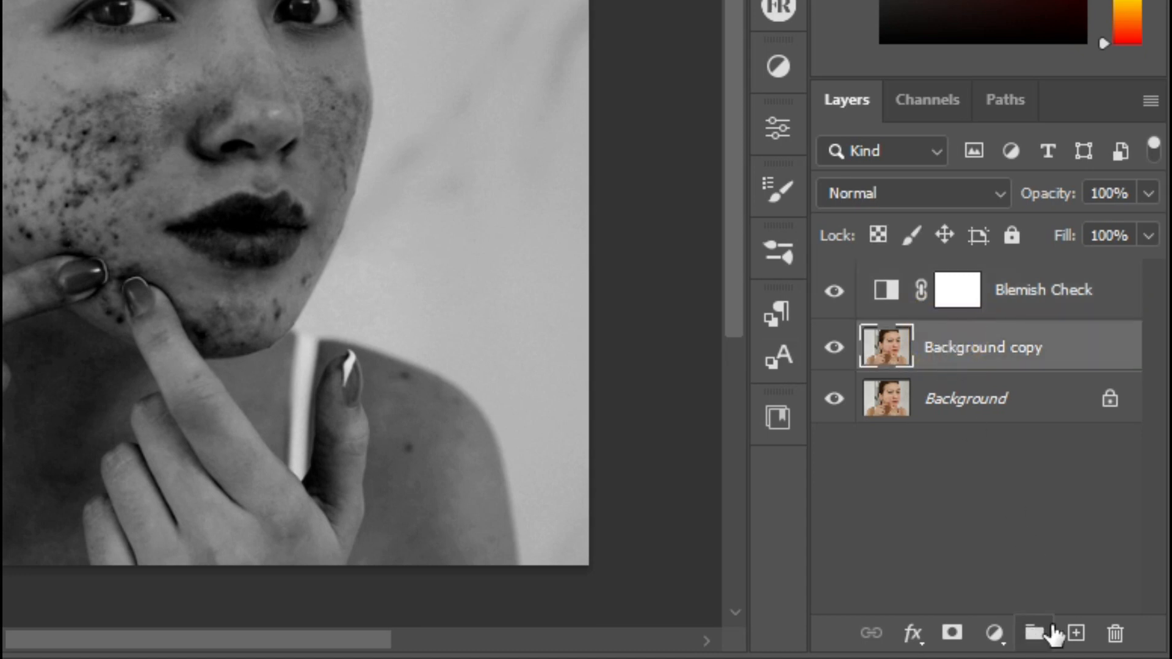
left_click(1077, 633)
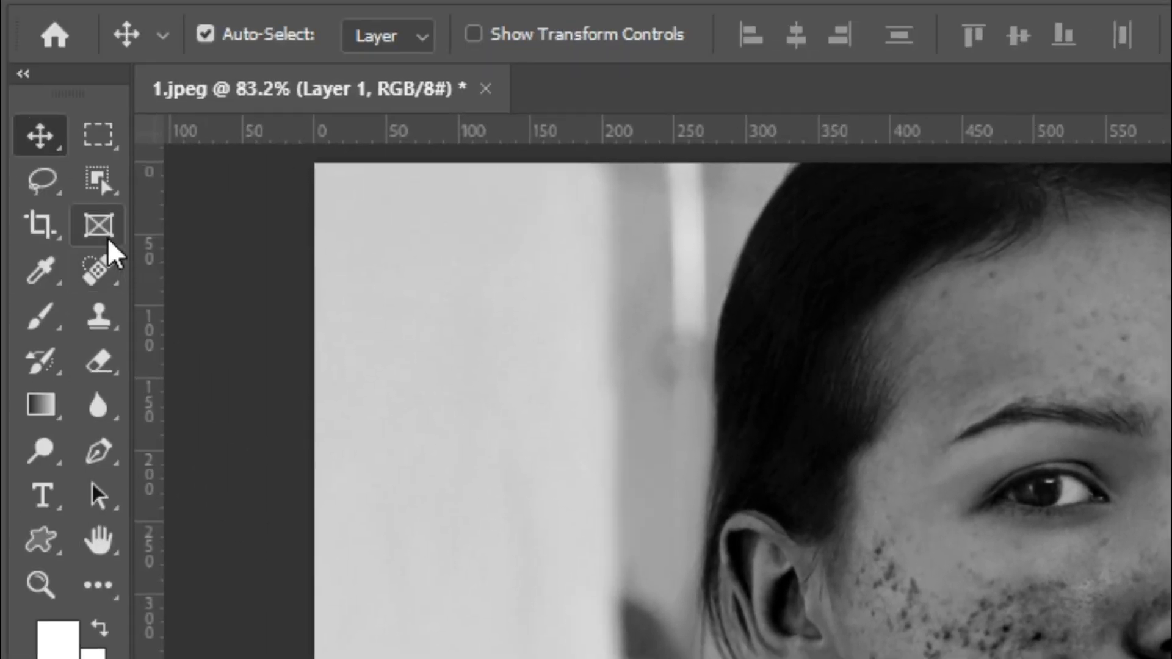
Switch to the Healing Brush tool and set it to sample Current & Below
left_click(97, 269)
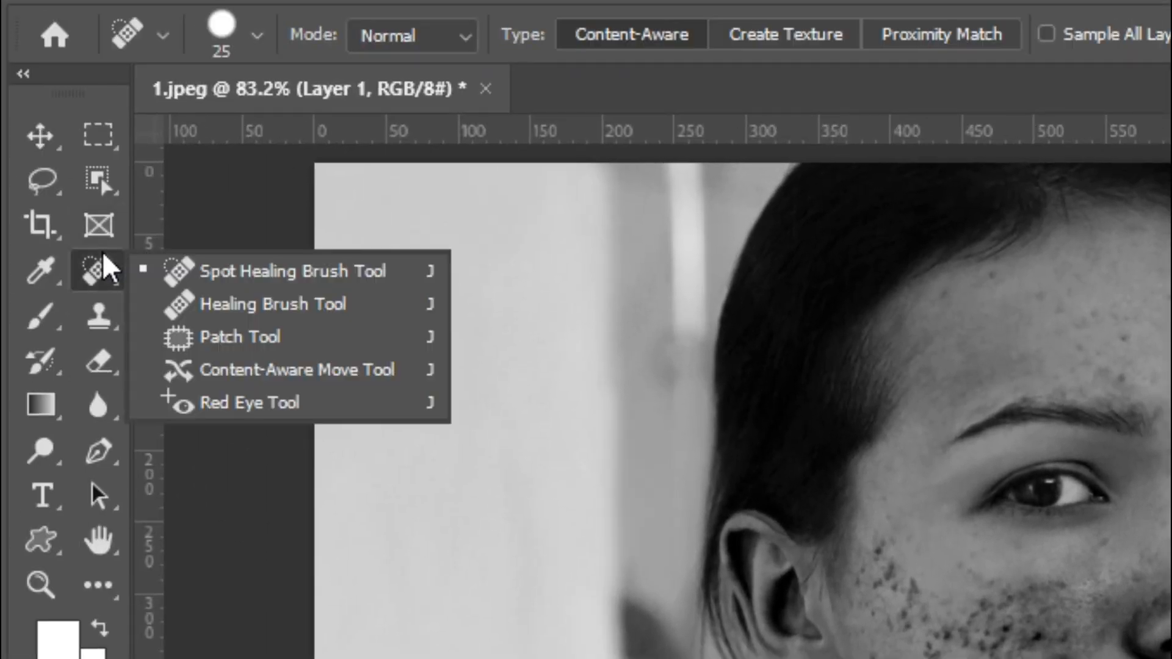
left_click(223, 304)
left_click(799, 63)
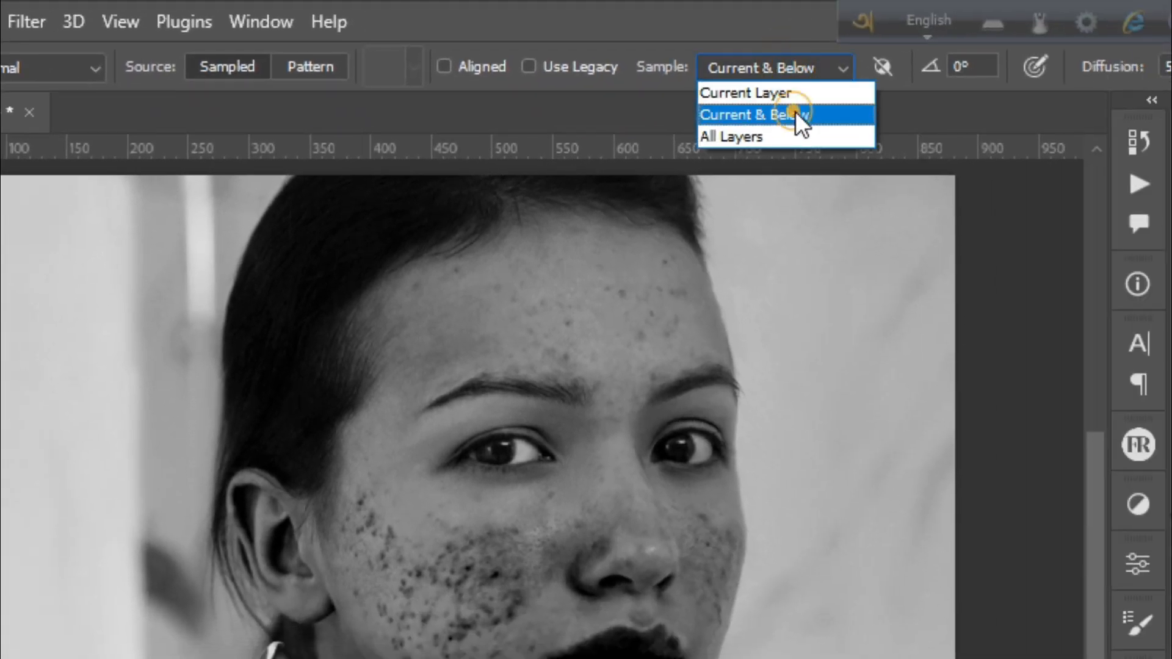
left_click(796, 112)
Sample clear skin under the eye and heal the blemishes on the upper cheek near the ear
scroll(413, 365, "up", 4)
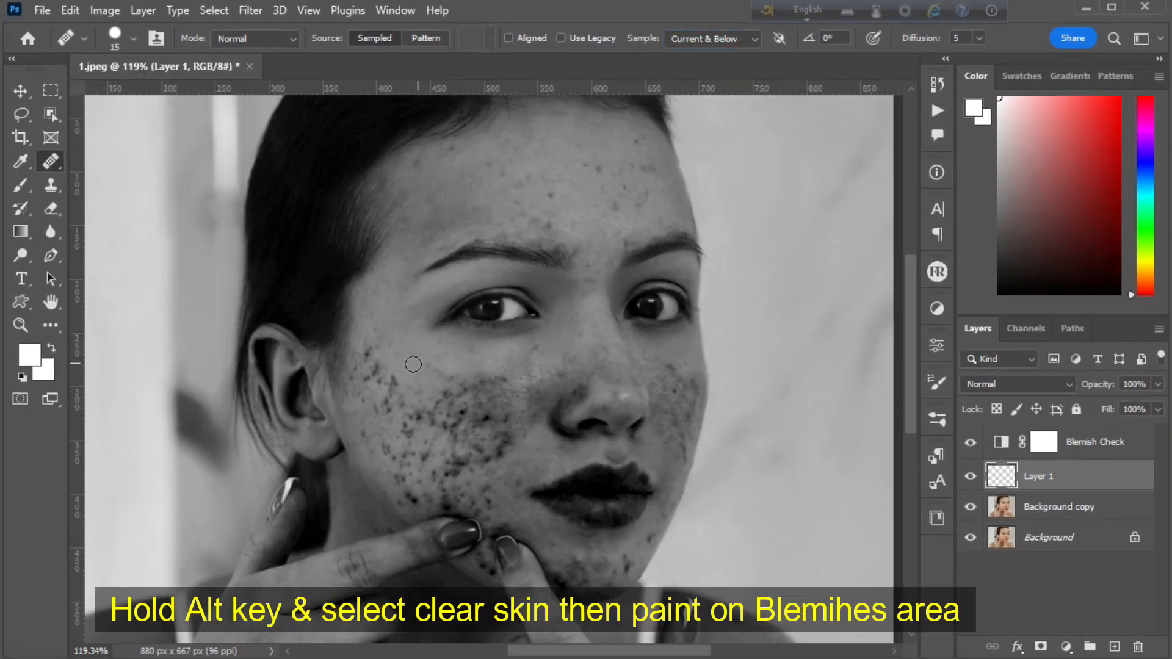
left_click(410, 364, "alt")
left_click(369, 351)
left_click_drag(376, 365, 355, 379)
left_click(394, 379)
Heal the blemishes on the forehead and around the eyebrows with the Healing Brush
scroll(527, 224, "up", 3)
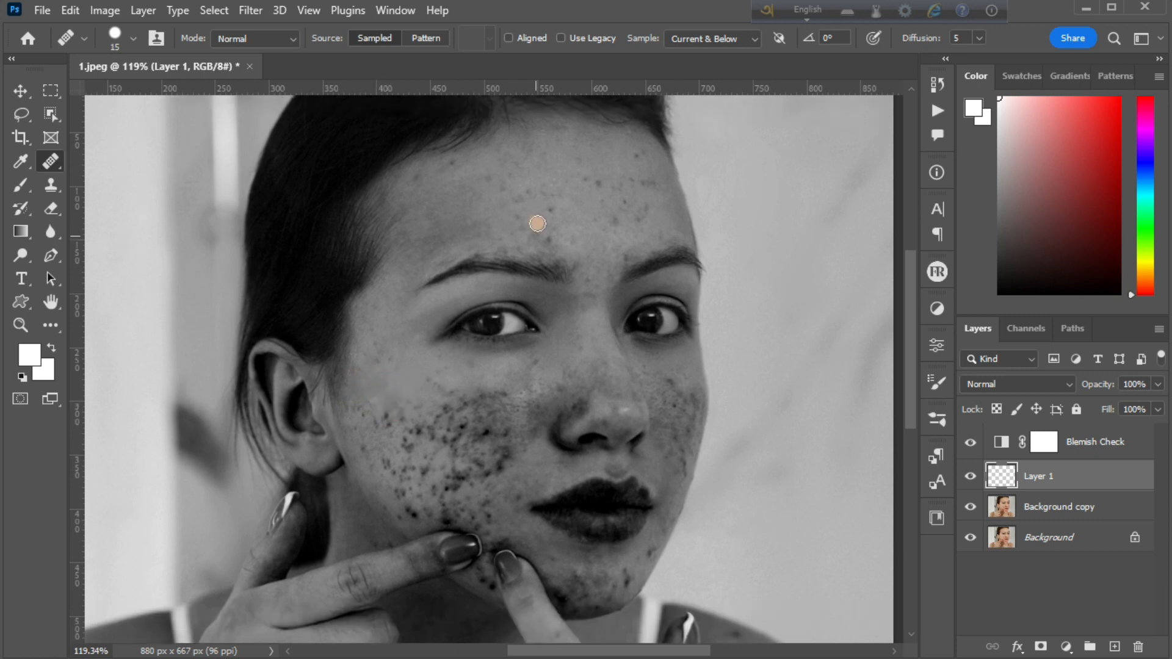
left_click(511, 263)
left_click(622, 301)
left_click(646, 223)
Heal the dense blemishes across the cheek on the ear side, from below the eye to the jaw
scroll(586, 285, "down", 3)
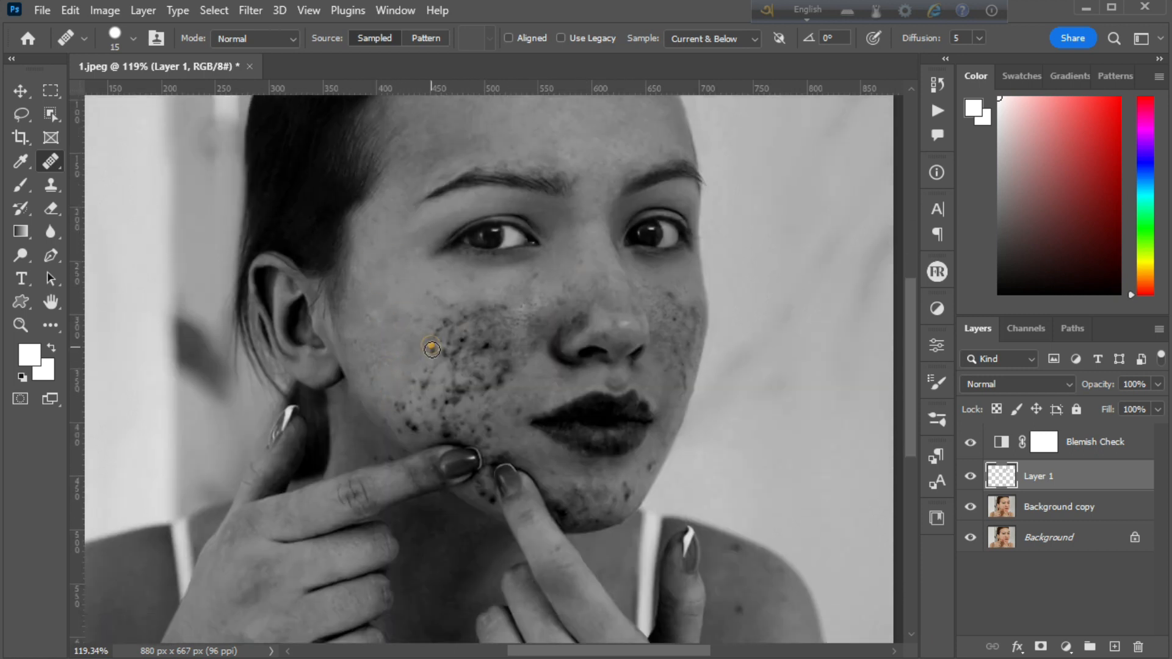
mouse_move(431, 383)
left_mouse_down()
mouse_move(421, 324)
mouse_move(470, 313)
left_mouse_up()
scroll(440, 320, "down", 1)
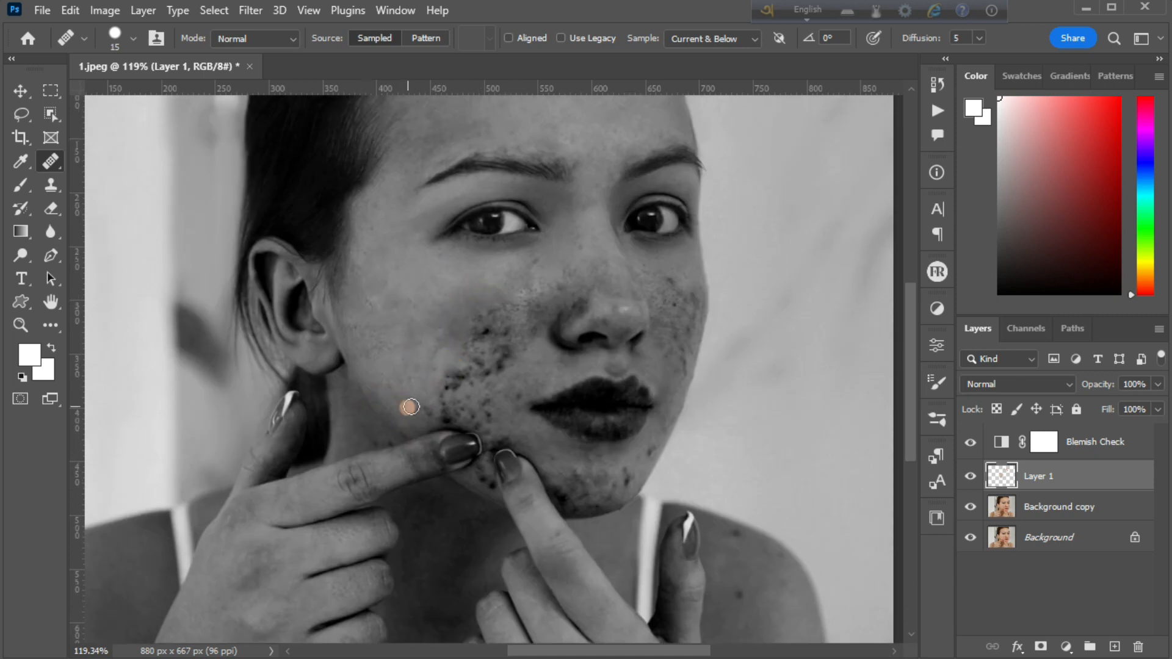
scroll(502, 351, "down", 2)
left_click(489, 342)
left_click(488, 370)
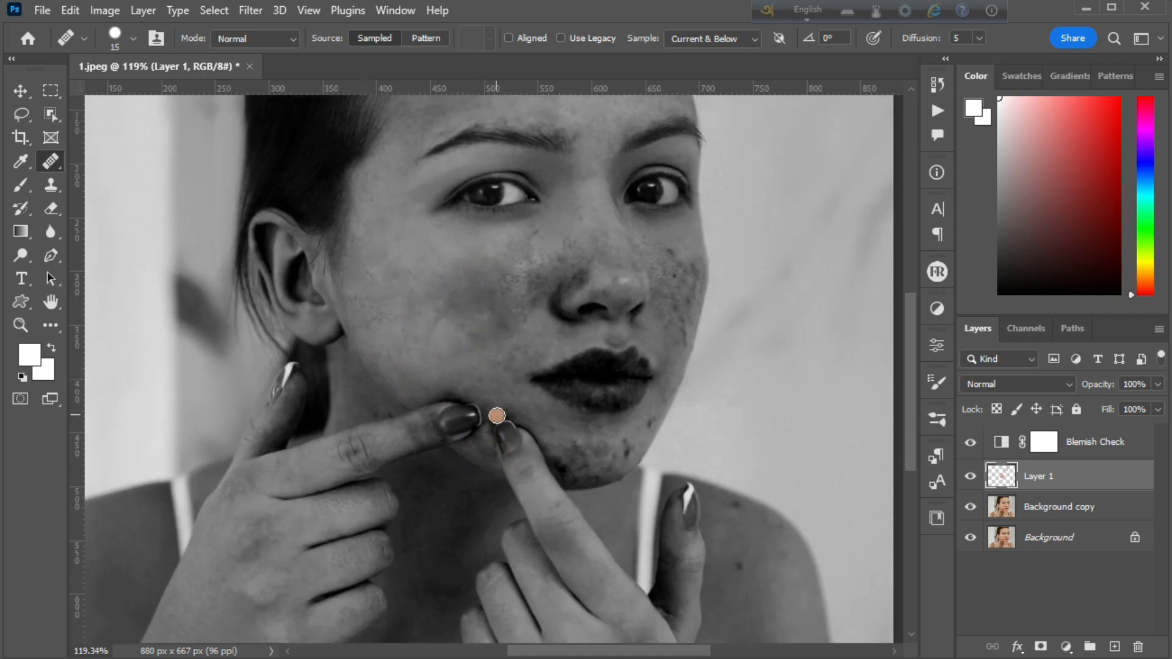
Heal the remaining blemishes on the chin and on the far cheek beside the nose
scroll(512, 399, "up", 3)
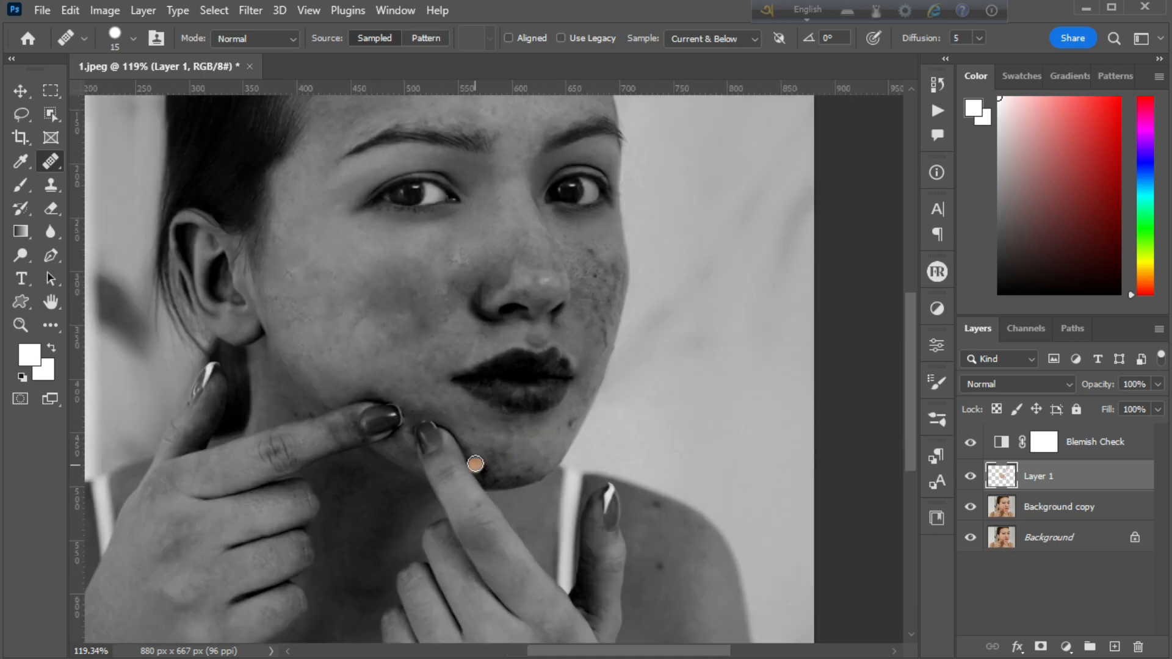
left_click(493, 457)
key("[")
key("]")
left_click(591, 249)
left_click(599, 328)
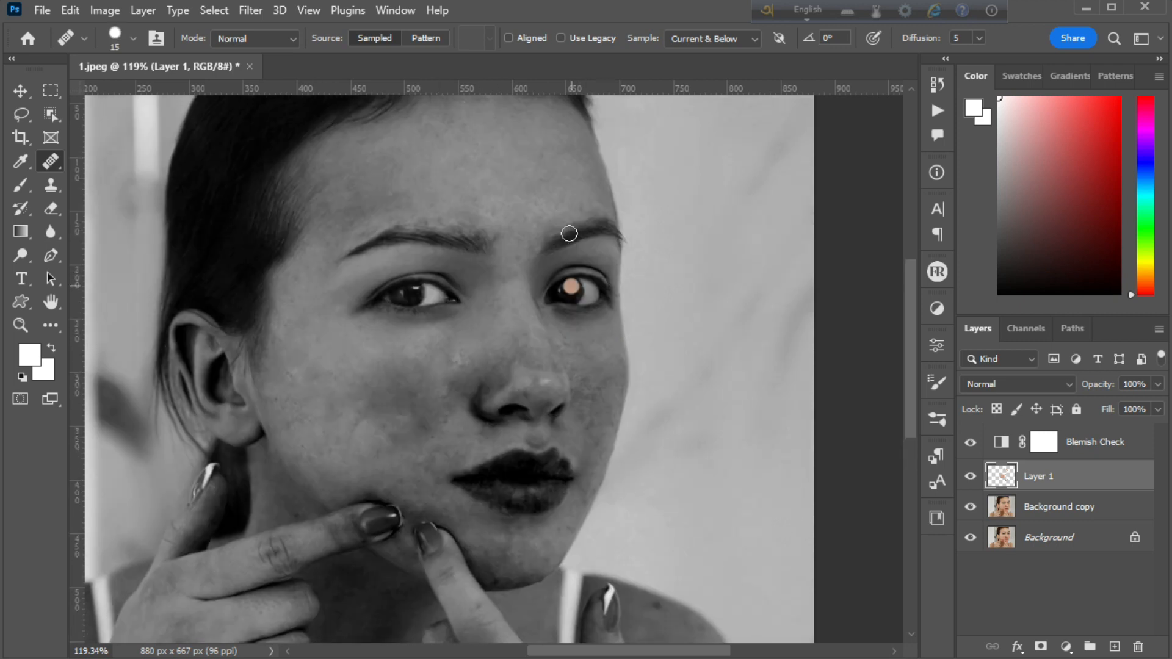
Delete the Blemish Check adjustment layer to bring the photo back to colour
scroll(558, 330, "down", 9)
scroll(455, 319, "up", 3)
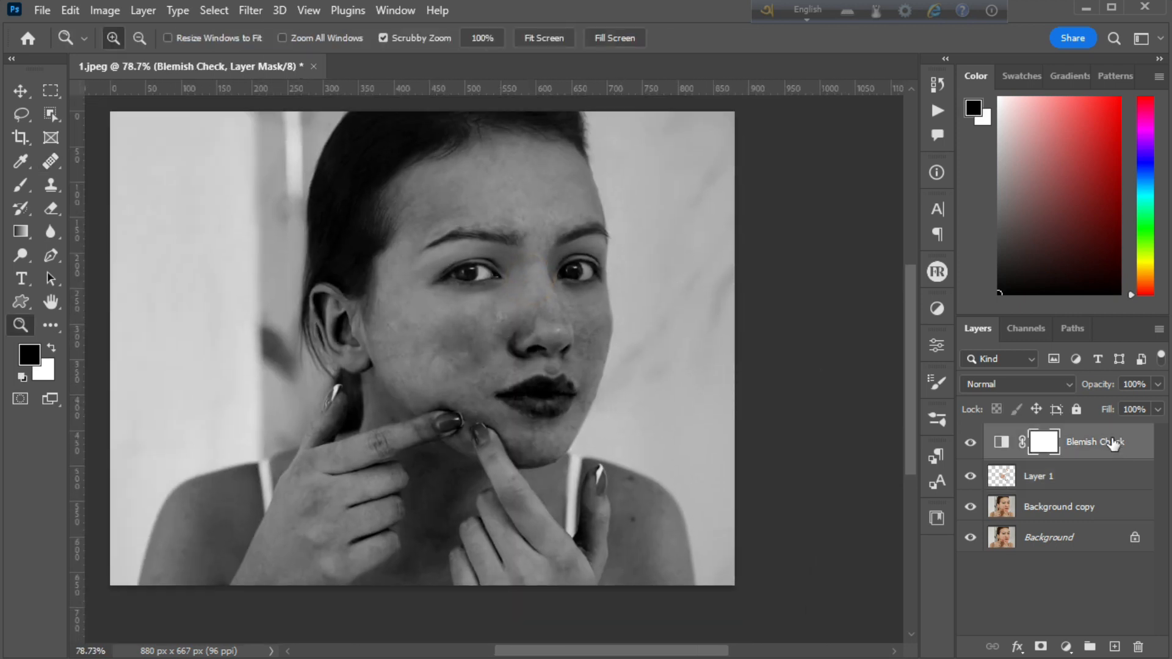
left_click_drag(1112, 444, 1137, 646)
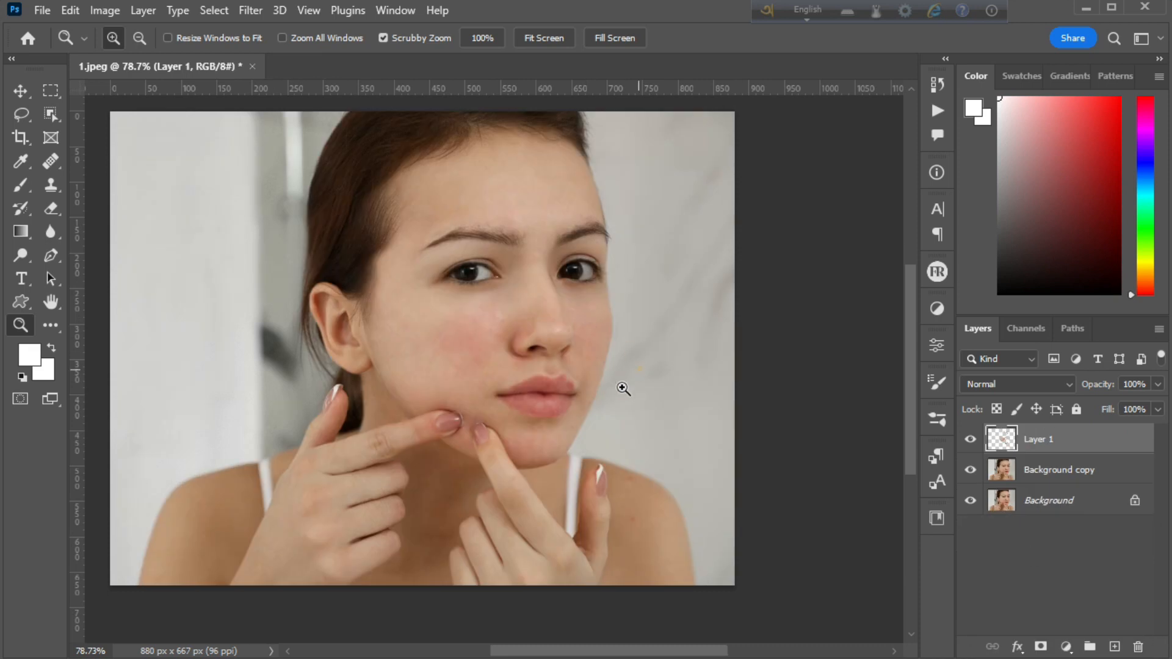
left_click_drag(623, 388, 592, 292)
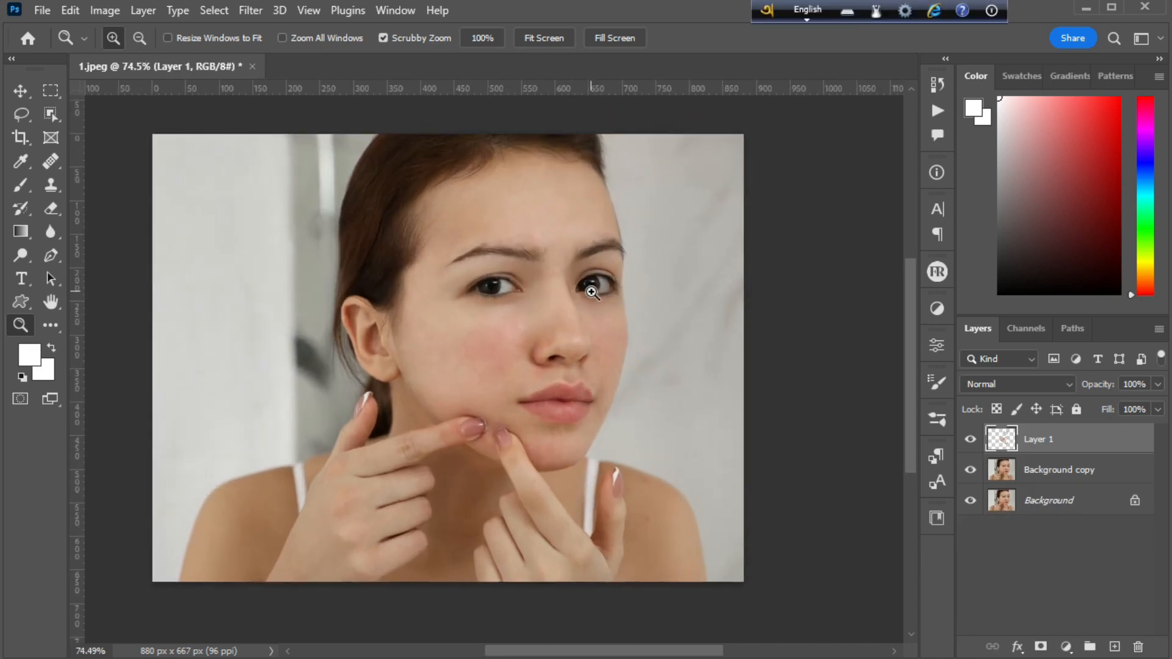
Compare the photo with and without the Layer 1 healing, and stamp all visible layers into a new top layer
left_click(970, 439)
left_click(970, 439)
key("ctrl+alt+shift+e")
key("v")
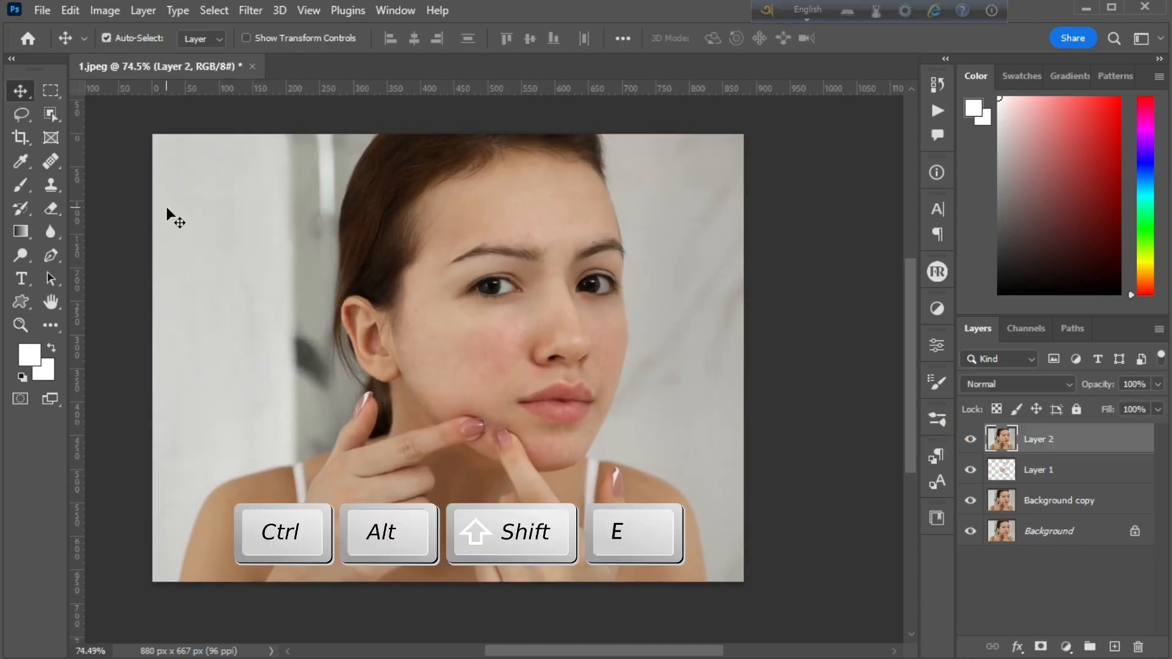
Set Layer 2's blend mode to Vivid Light and invert the layer's colours
key("z")
left_click_drag(433, 306, 526, 378)
left_click(1007, 384)
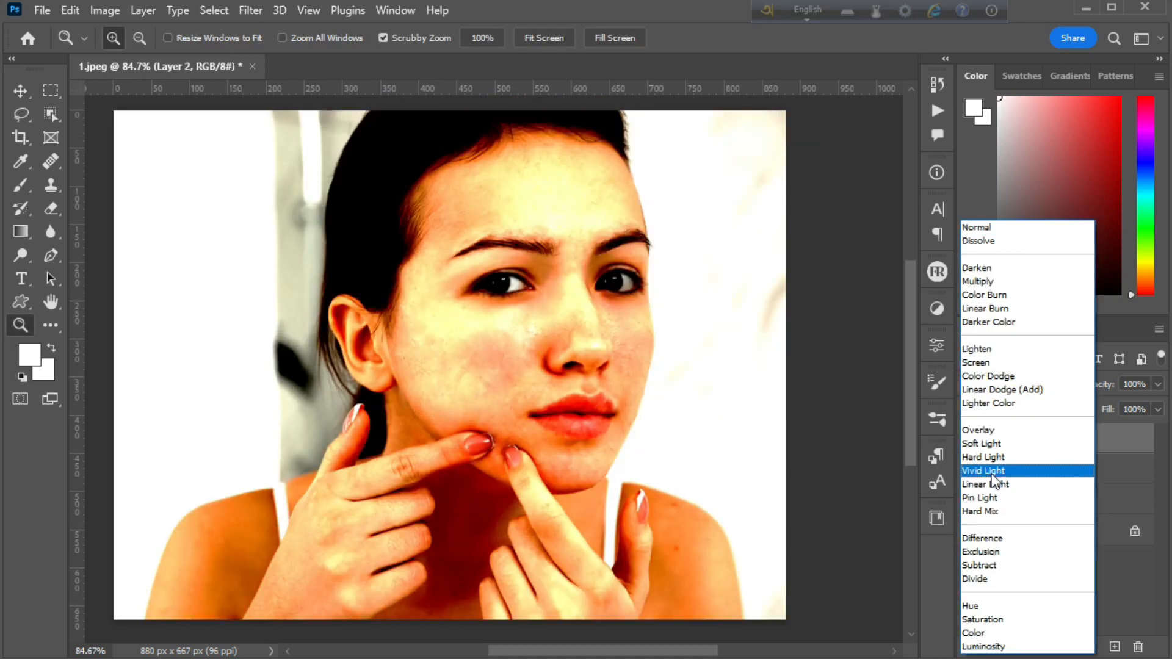
left_click(993, 475)
key("ctrl+i")
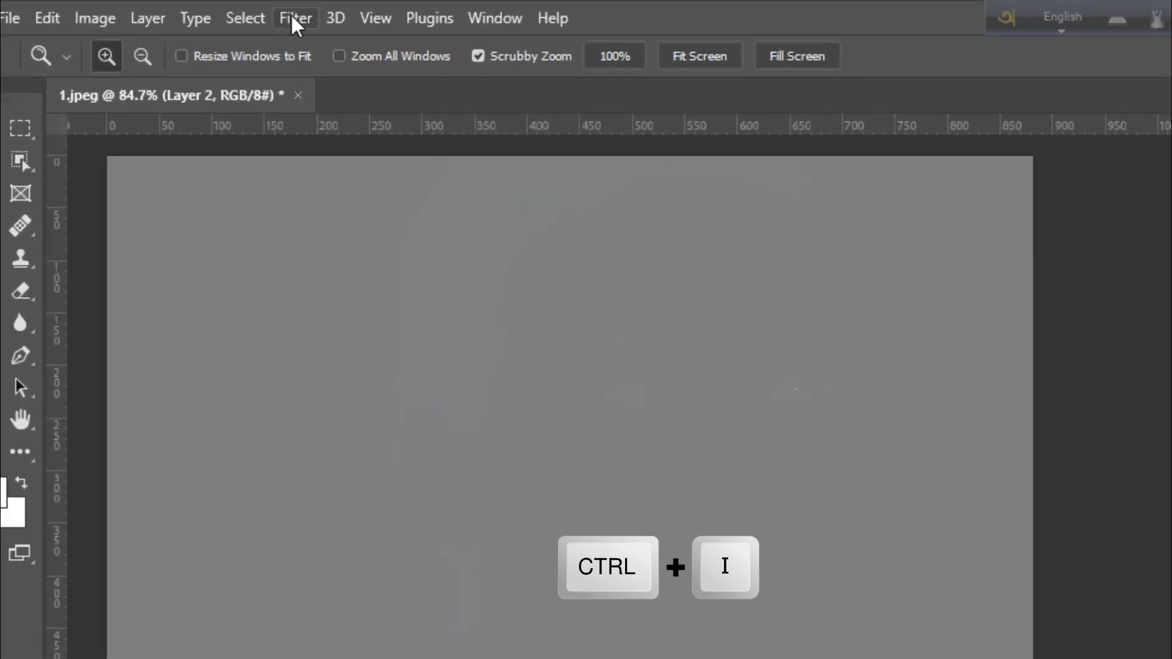
Apply a High Pass filter with a 3.3 pixel radius to Layer 2
left_click(250, 11)
mouse_move(523, 574)
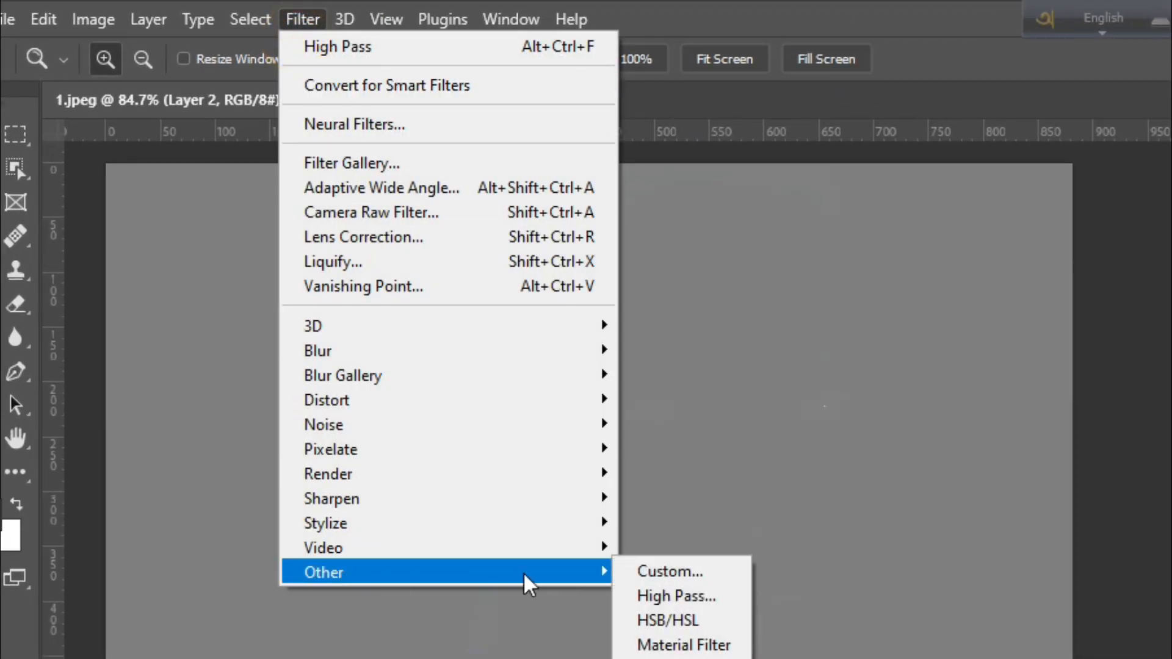
left_click(645, 593)
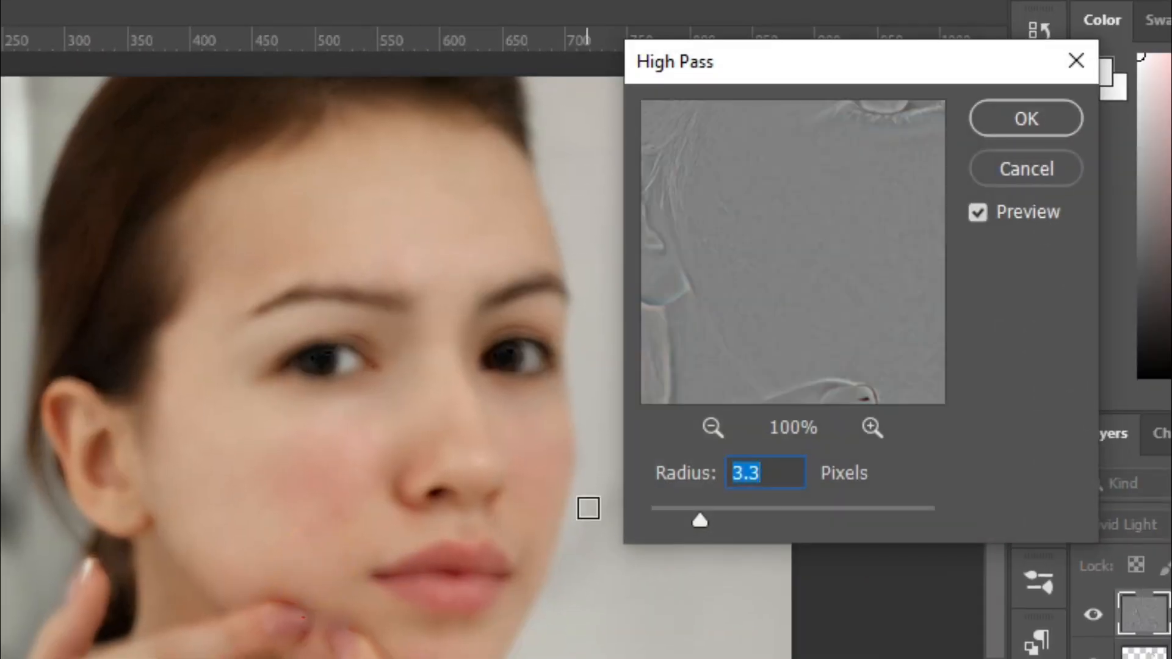
left_click(1013, 117)
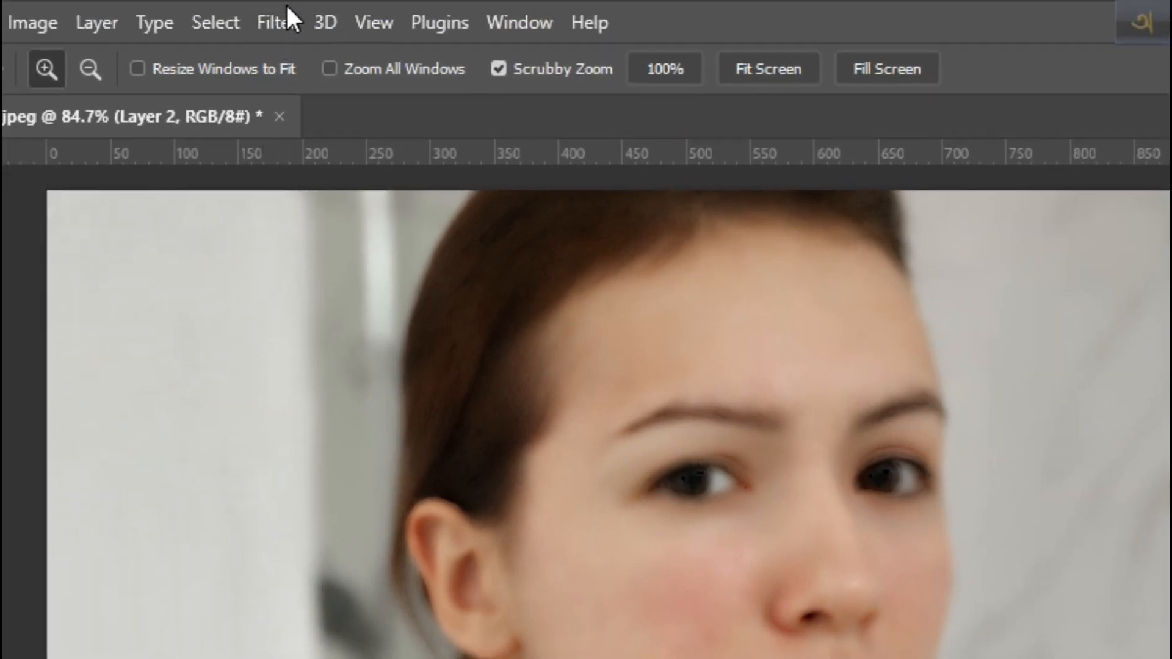
Apply a Gaussian Blur with a 2.4 pixel radius to Layer 2
left_click(287, 16)
mouse_move(502, 424)
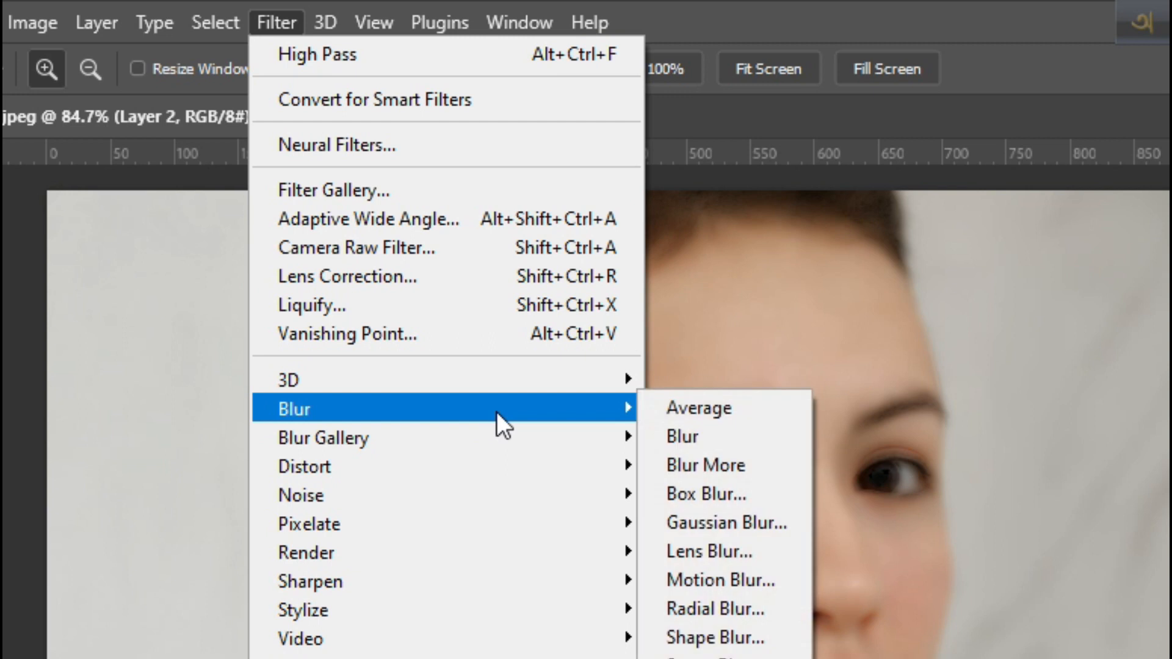
left_click(753, 522)
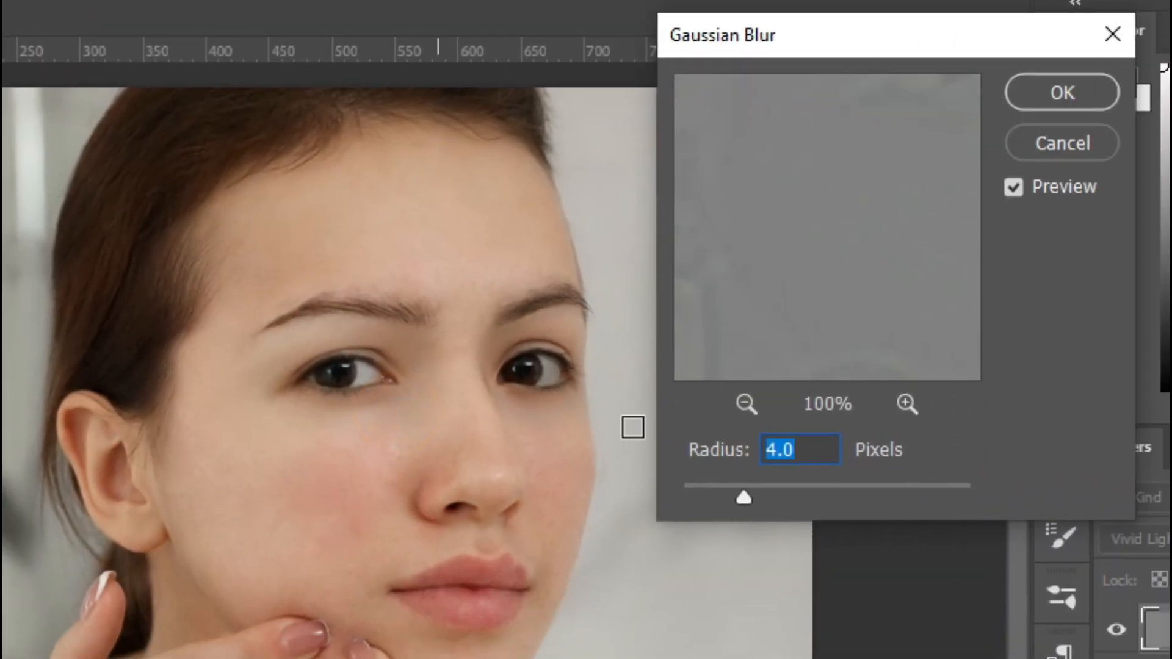
key("ctrl+plus")
key("ctrl+plus")
key("ctrl+minus")
left_click_drag(744, 498, 720, 499)
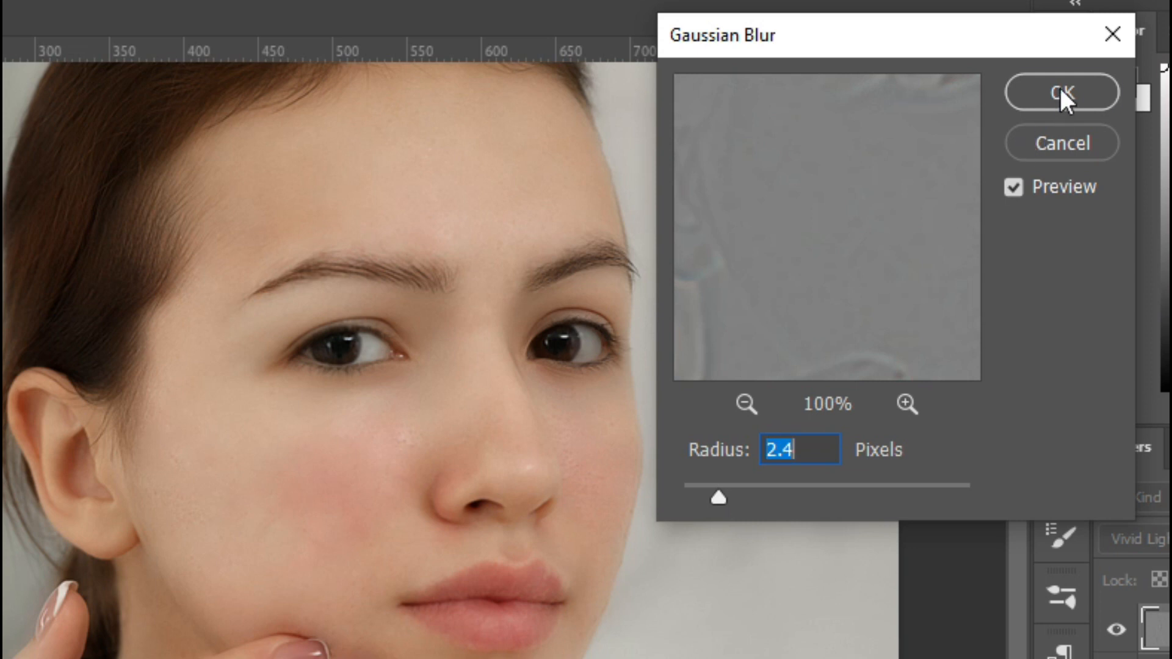
left_click(1061, 92)
Add a layer mask to Layer 2 and invert it to black to hide the smoothing
left_click_drag(532, 318, 525, 342)
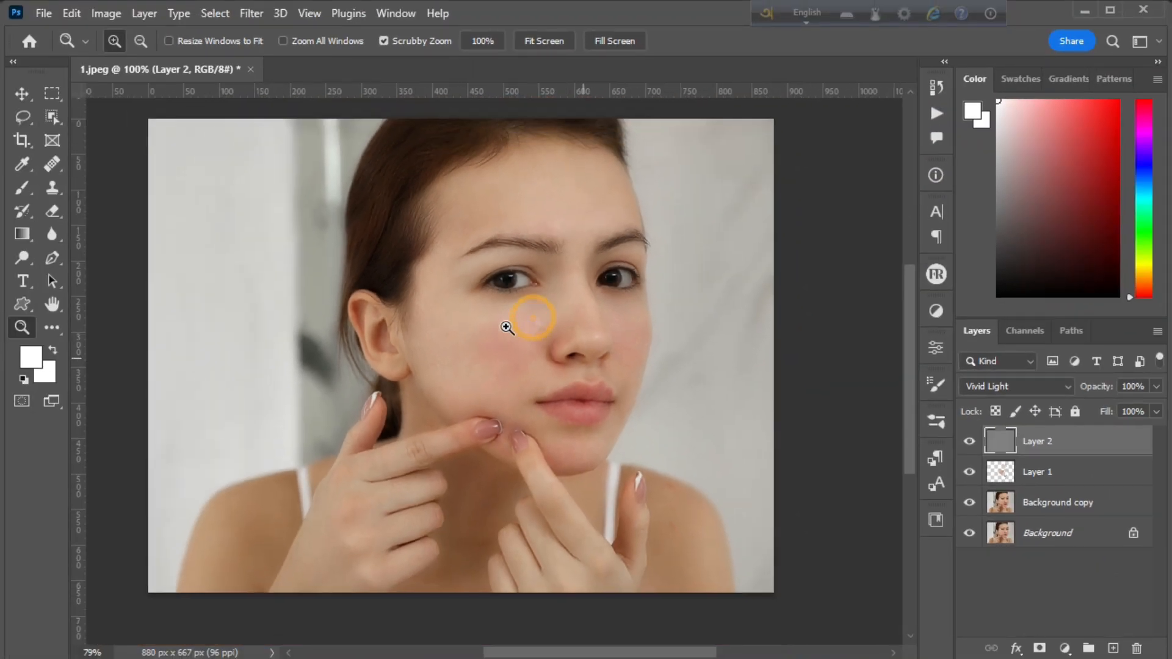
left_click(1039, 649)
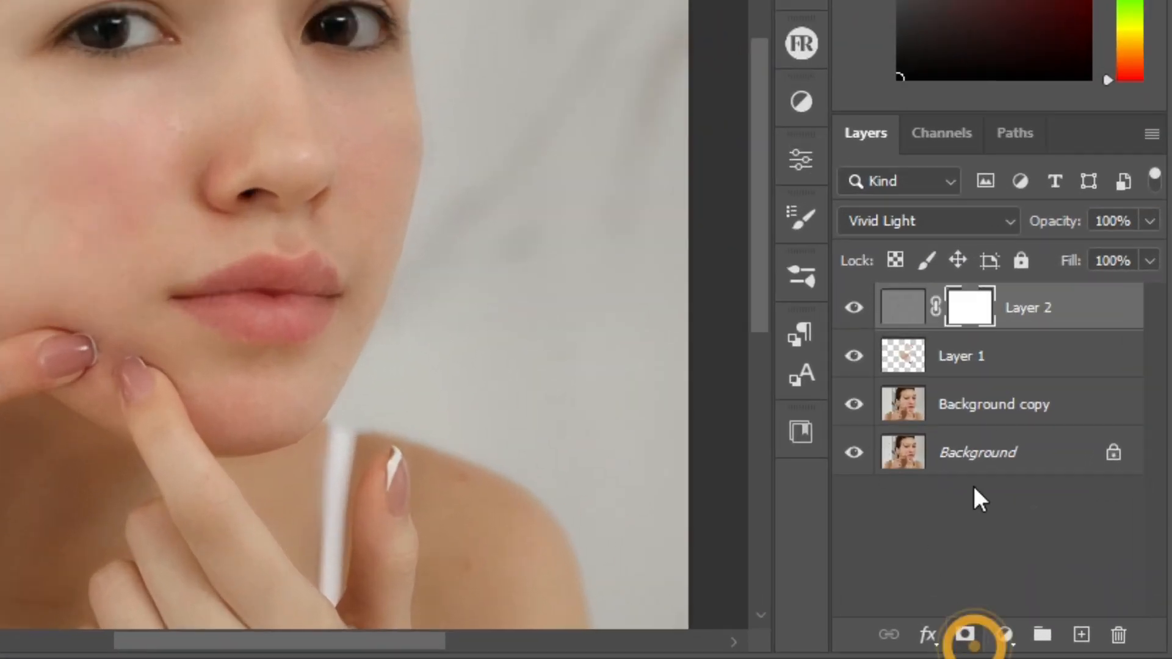
key("ctrl+i")
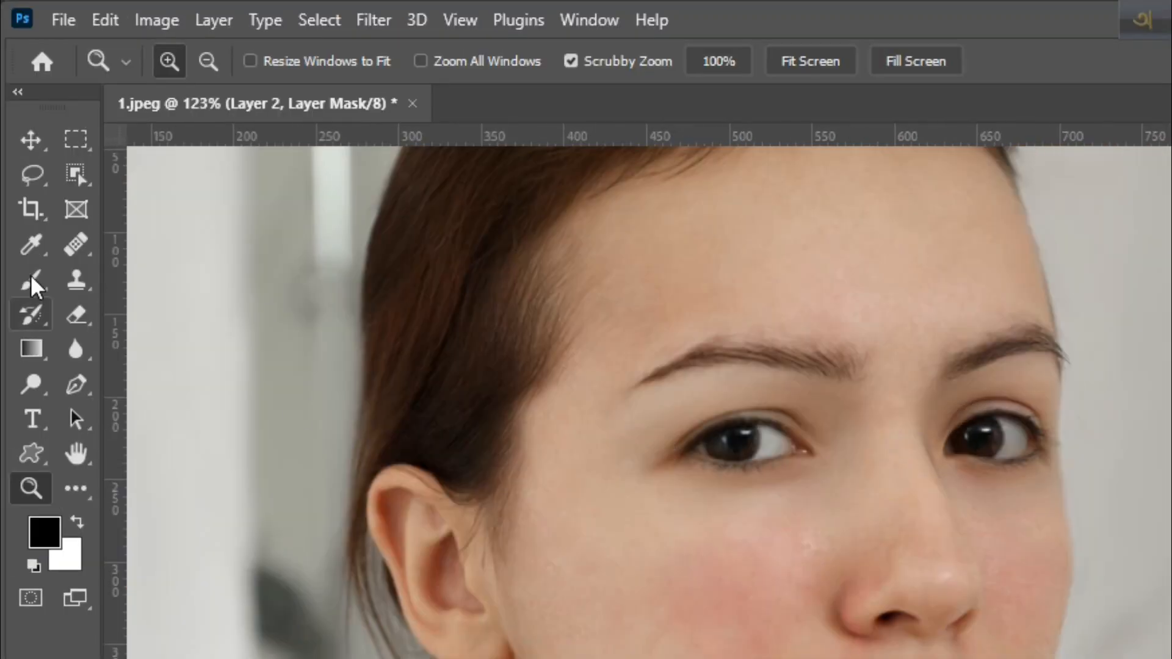
Switch to the Brush tool and set its opacity to 10% and its flow to 100%
left_click(31, 278)
right_click(29, 278)
left_click(120, 276)
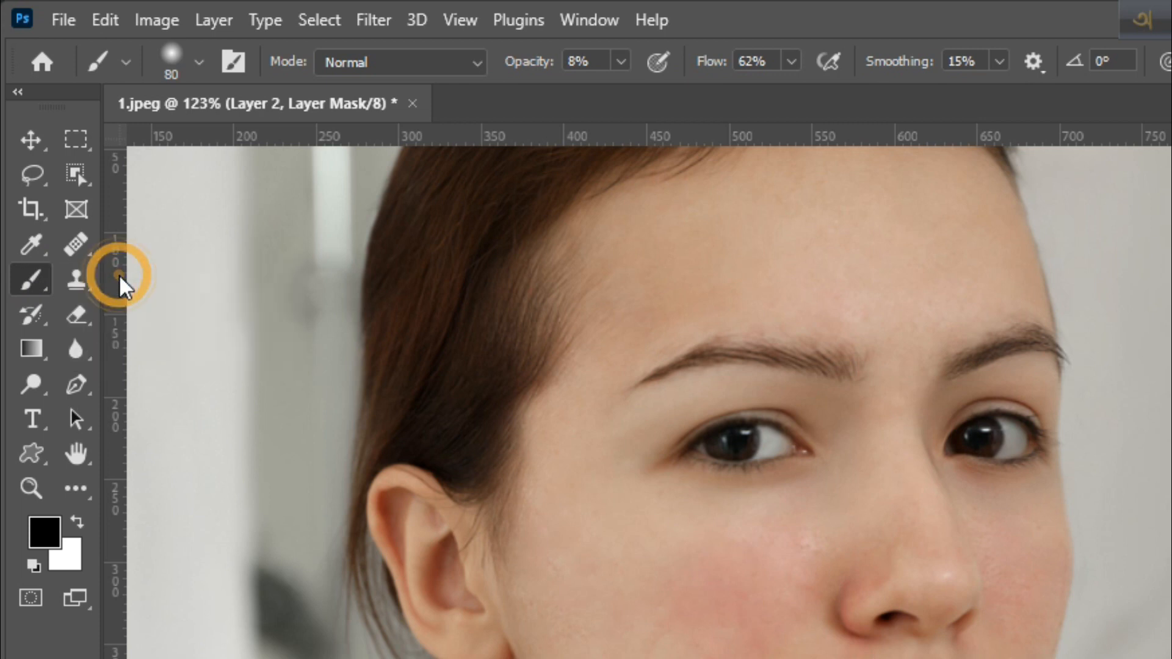
mouse_move(530, 66)
left_mouse_down()
mouse_move(713, 72)
mouse_move(690, 73)
left_mouse_up()
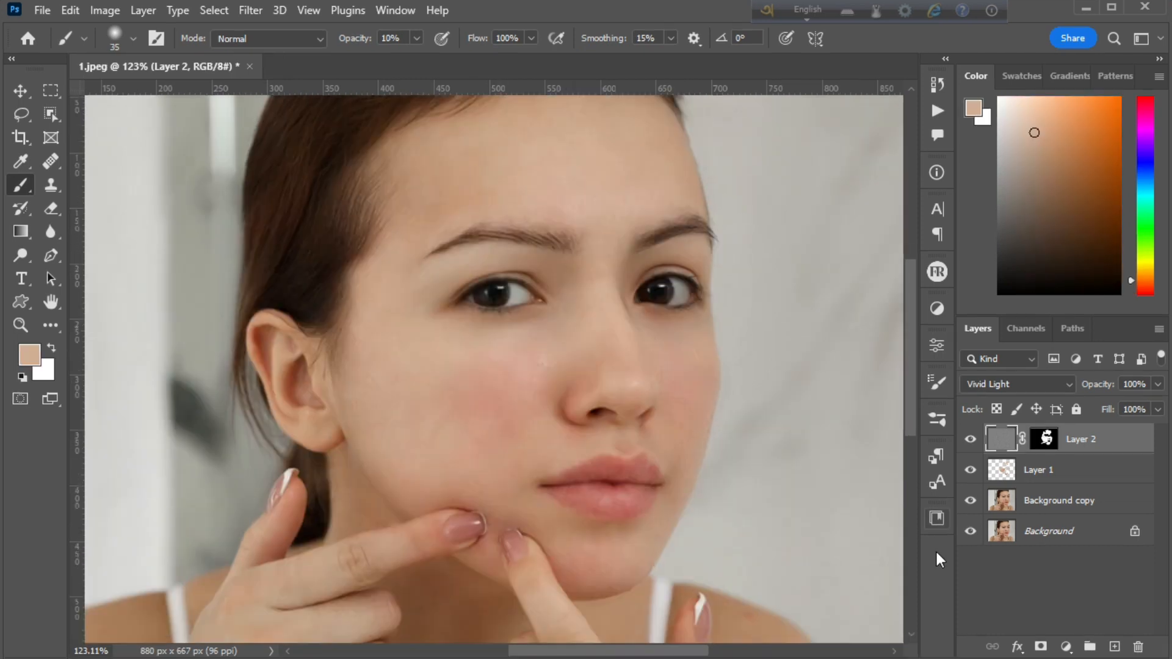
Run the FS 8-bit action from the Frequency Separation set on the retouched portrait
left_click(1019, 589)
key("ctrl+alt+shift+e")
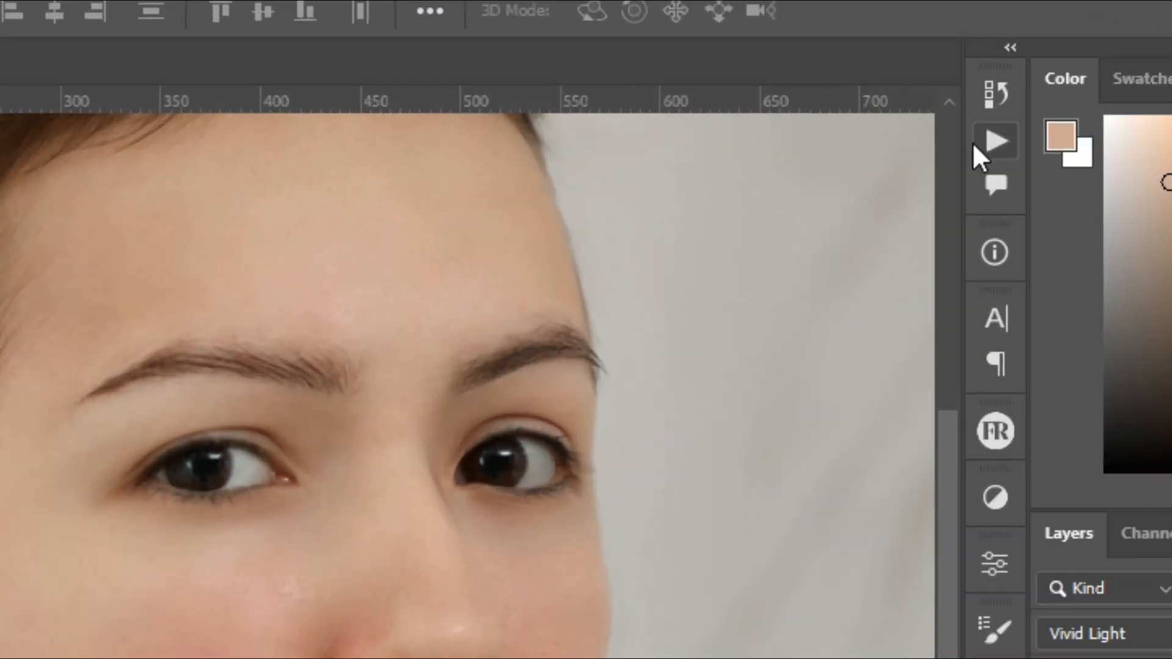
left_click(937, 110)
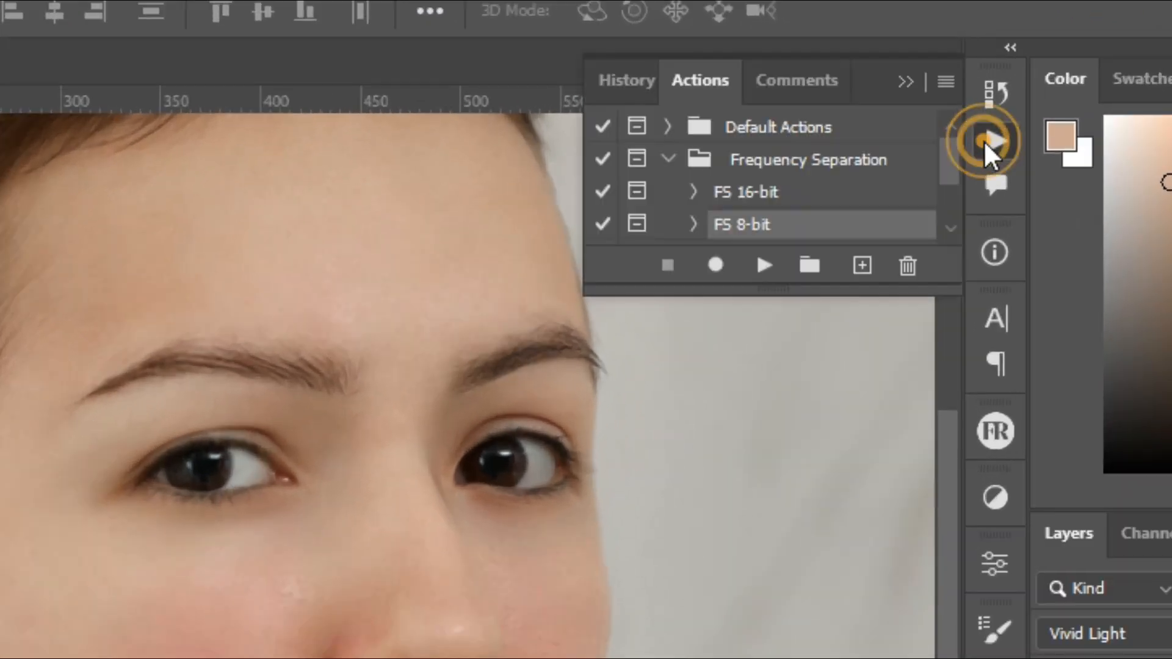
left_click(746, 170)
scroll(743, 224, "down", 1)
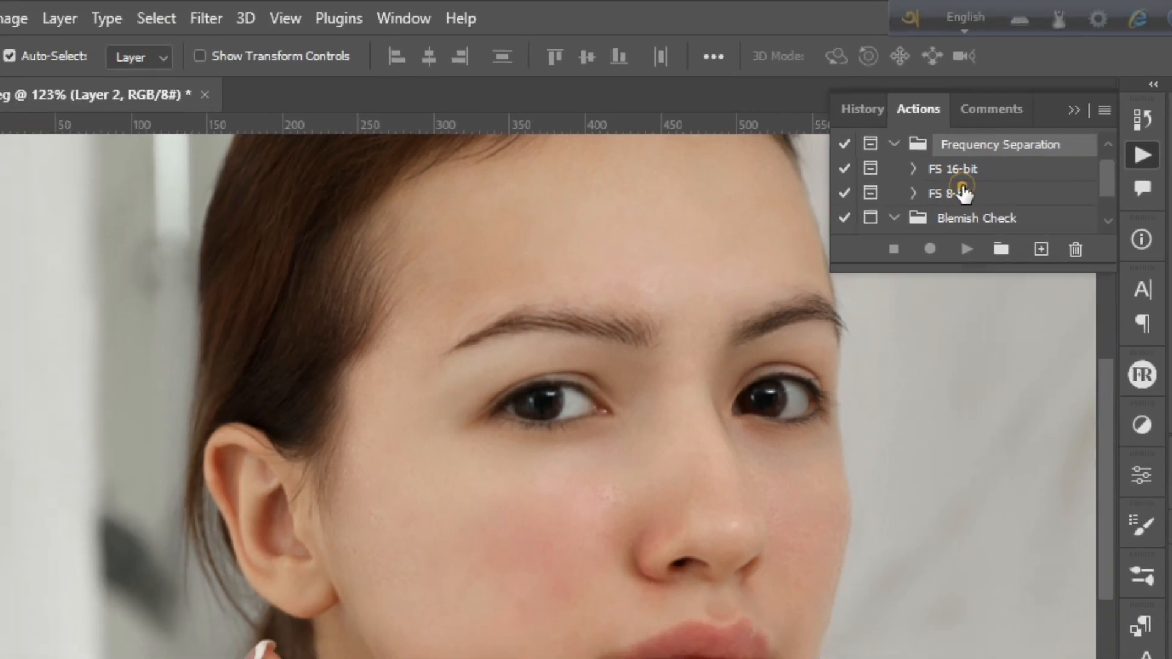
left_click(757, 190)
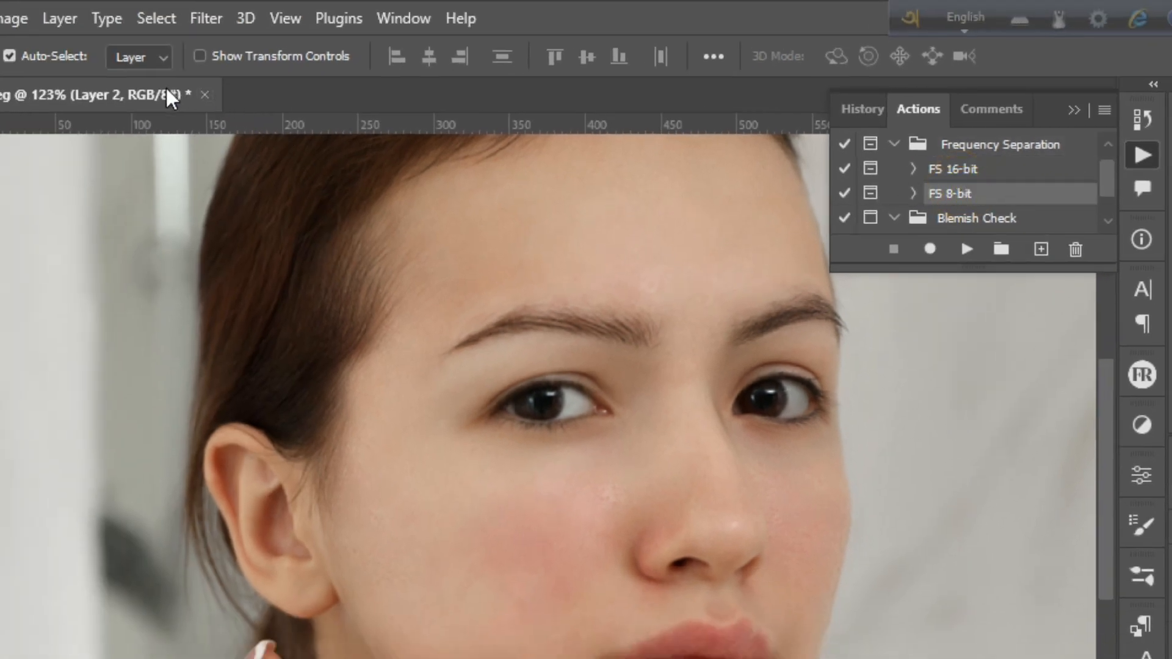
left_click(960, 248)
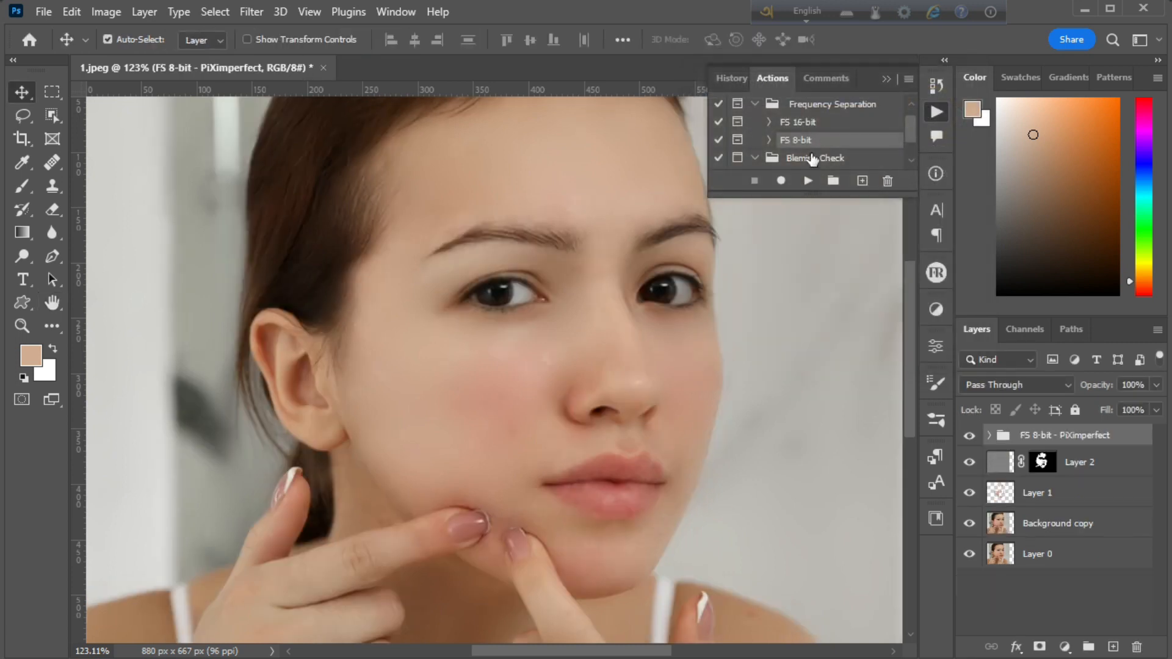
left_click(886, 78)
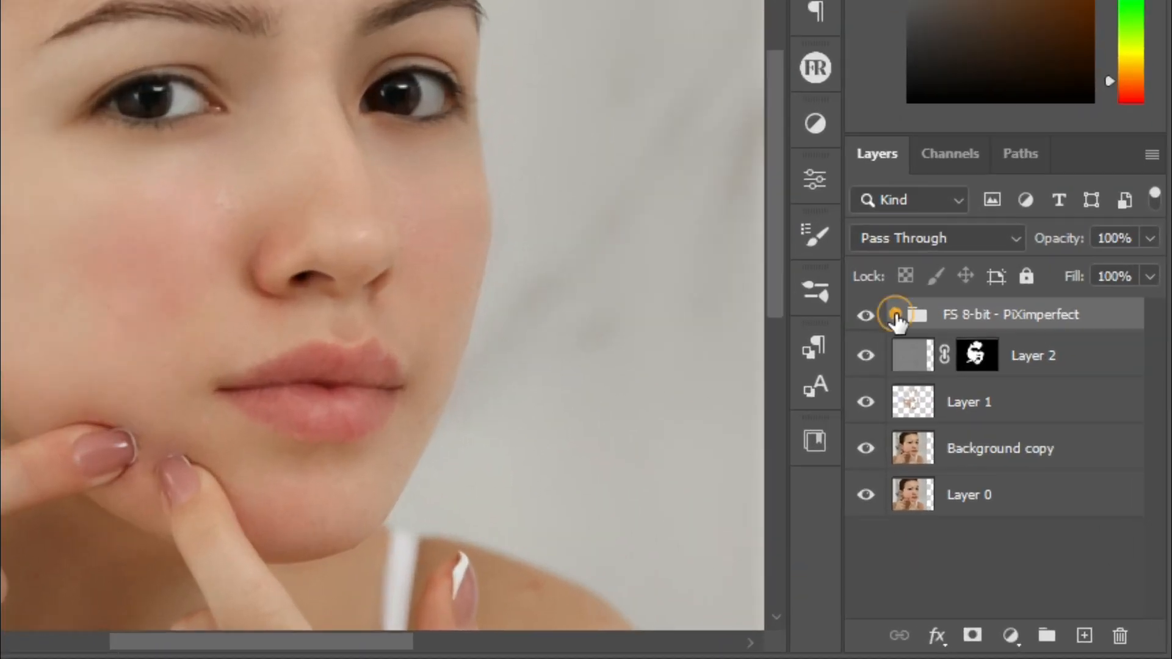
Add a new empty layer above the Low Frequency layer inside the FS 8-bit group
left_click(895, 315)
left_click(1016, 401)
left_click(1084, 635)
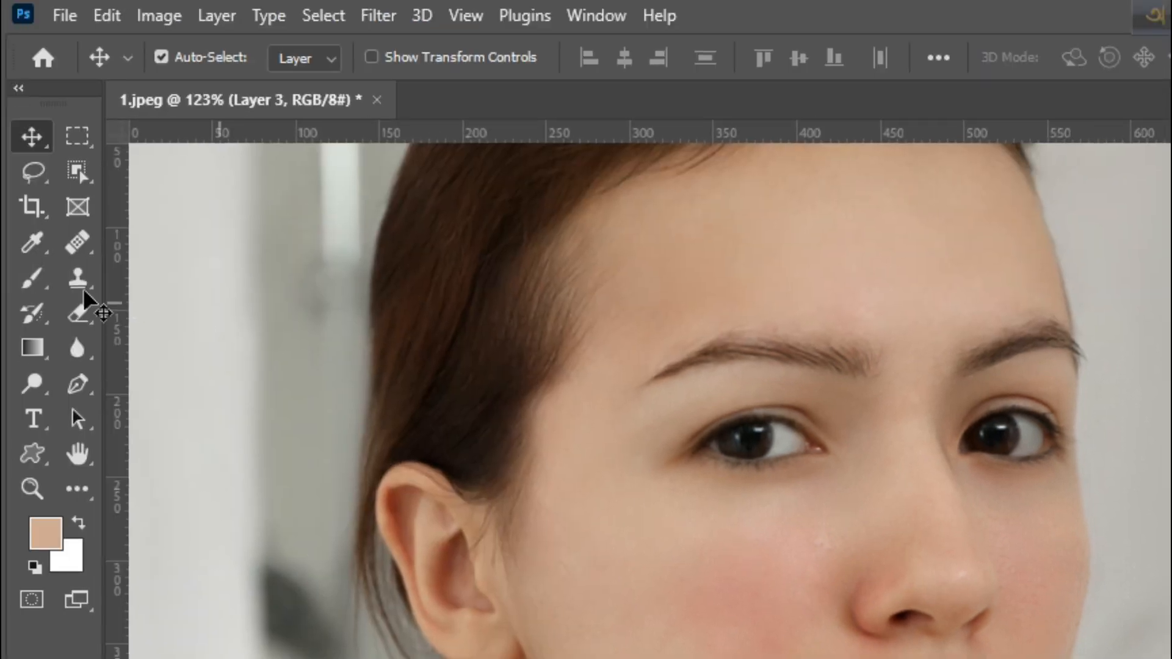
Paint a sampled light skin tone over the red cheek on Layer 3, starting with a 17% opacity brush, and compare
left_click(31, 287)
left_click_drag(558, 61, 450, 66)
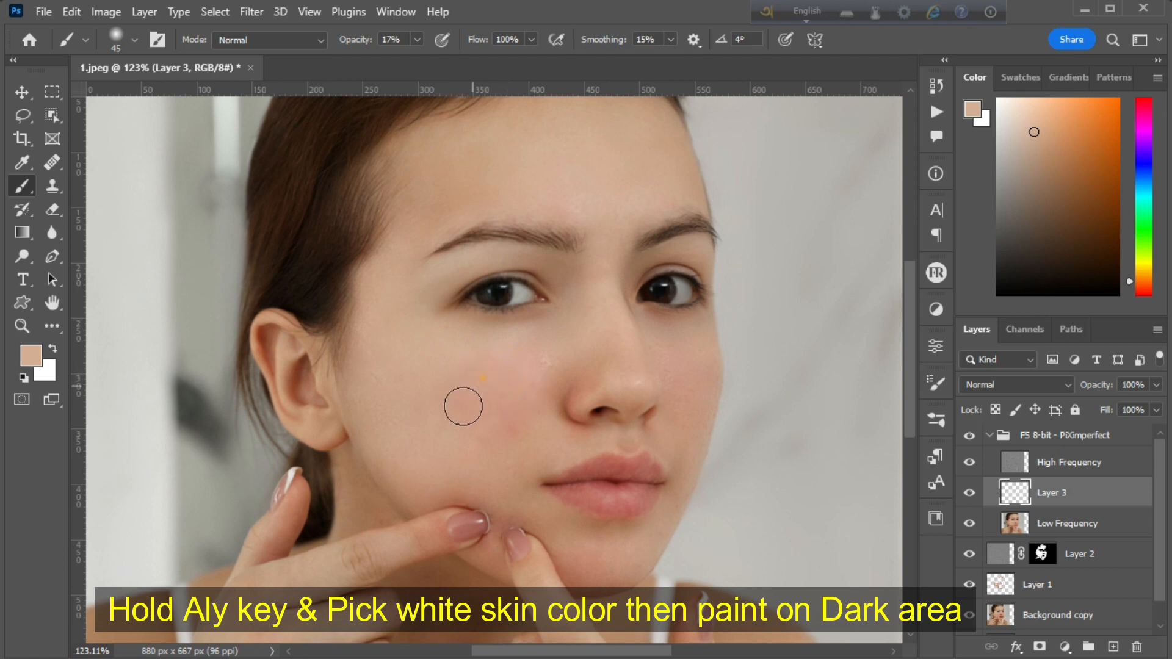
left_click_drag(518, 393, 492, 426)
left_click(969, 492)
left_click(969, 492)
left_click_drag(465, 384, 459, 409)
left_click(969, 492)
left_click(969, 492)
Blend the skin tone beside the nose with a smaller brush and compare Layer 3 on and off
key("bracketleft")
left_click(556, 381)
left_click(969, 493)
left_click(969, 492)
left_click(969, 493)
left_click(969, 492)
Even out the skin tone on the lower cheek and chin around the fingertips on Layer 3, reducing the brush size
scroll(445, 338, "up", 1)
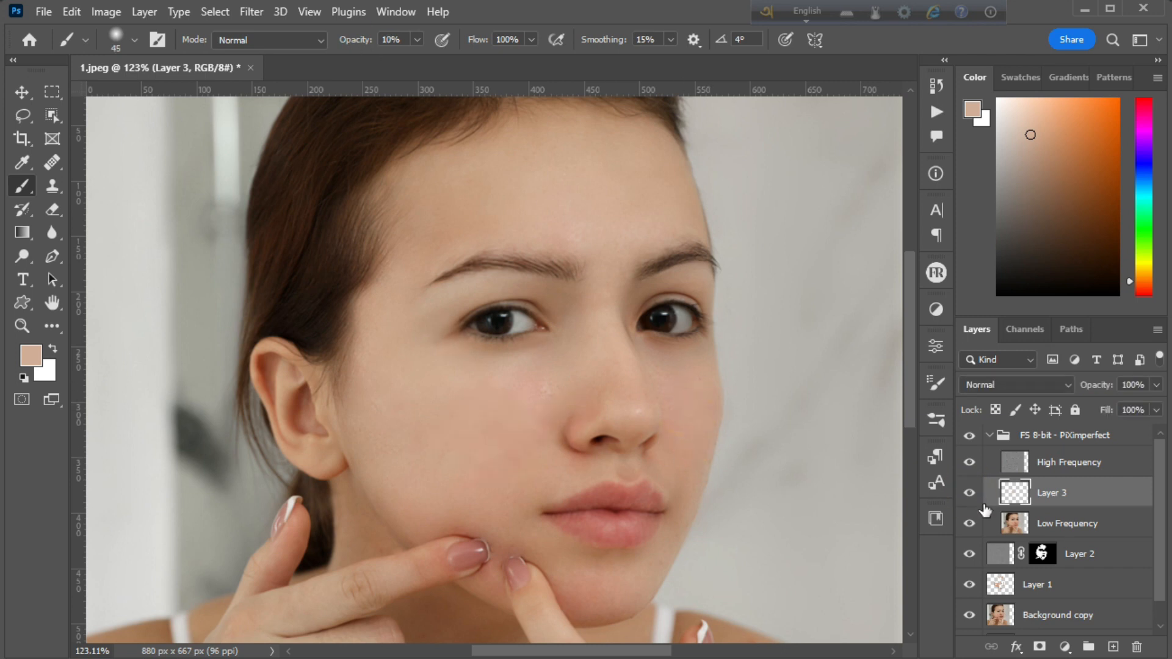
scroll(473, 505, "down", 1)
mouse_move(445, 496)
left_mouse_down()
mouse_move(500, 512)
mouse_move(494, 566)
left_mouse_up()
key("bracketleft")
key("bracketleft")
key("bracketleft")
key("bracketleft")
key("bracketleft")
scroll(494, 566, "up", 1)
left_click(966, 492)
left_click(966, 492)
Paint skin tone on the forehead above the eyebrow with a larger brush and compare Layer 3 on and off
scroll(531, 513, "up", 2)
key("bracketright")
key("bracketright")
key("bracketright")
left_click(546, 308)
left_click(966, 493)
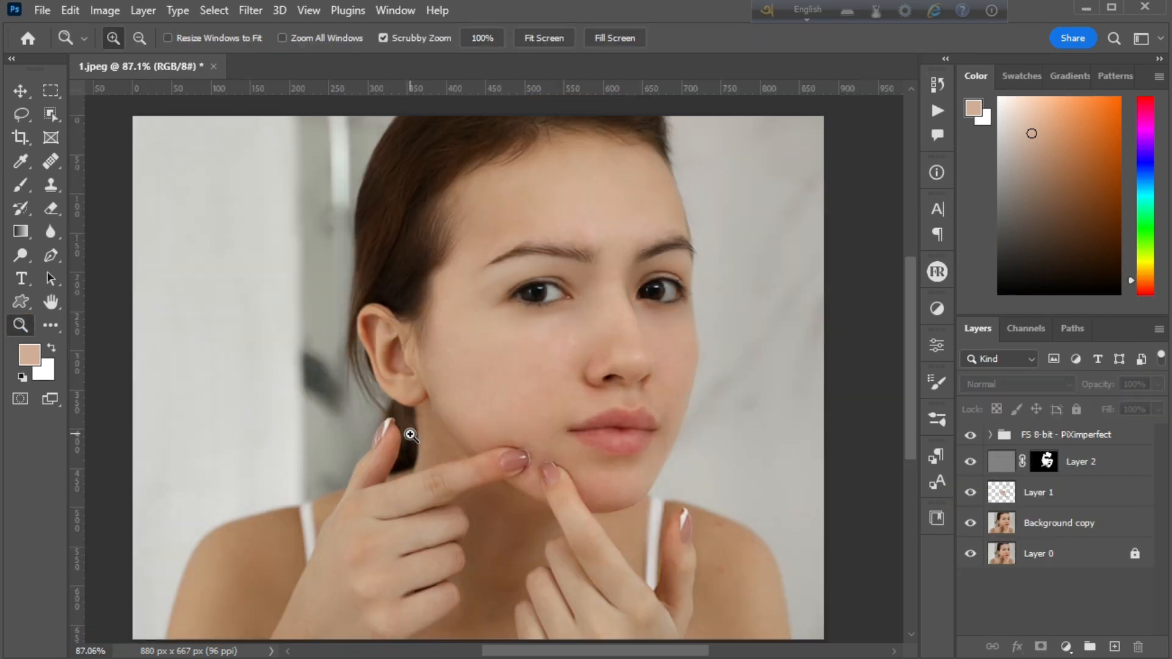
Merge all visible layers into a new top layer and start the Camera Raw Filter on it
key("ctrl+alt+shift+e")
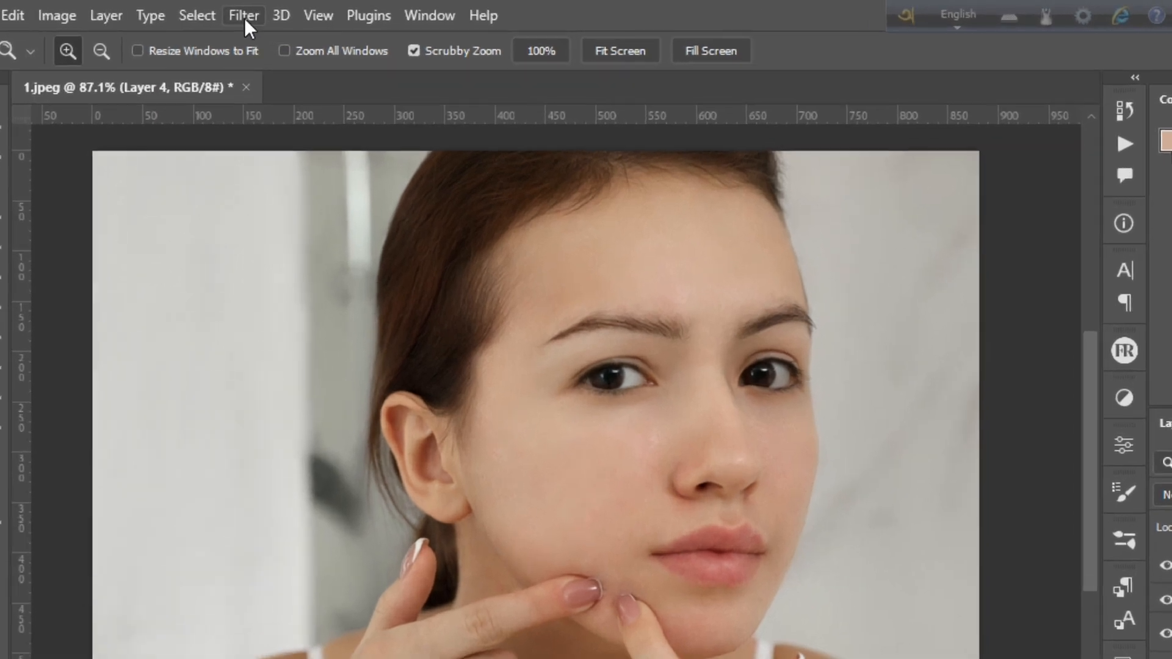
left_click(250, 11)
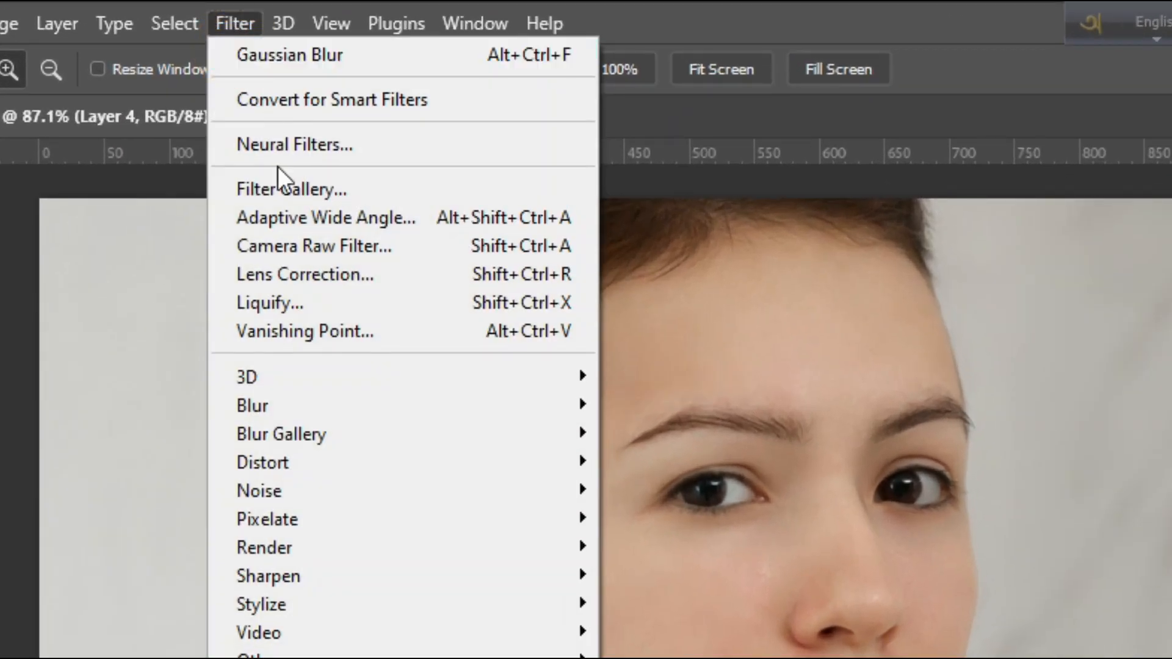
left_click(302, 247)
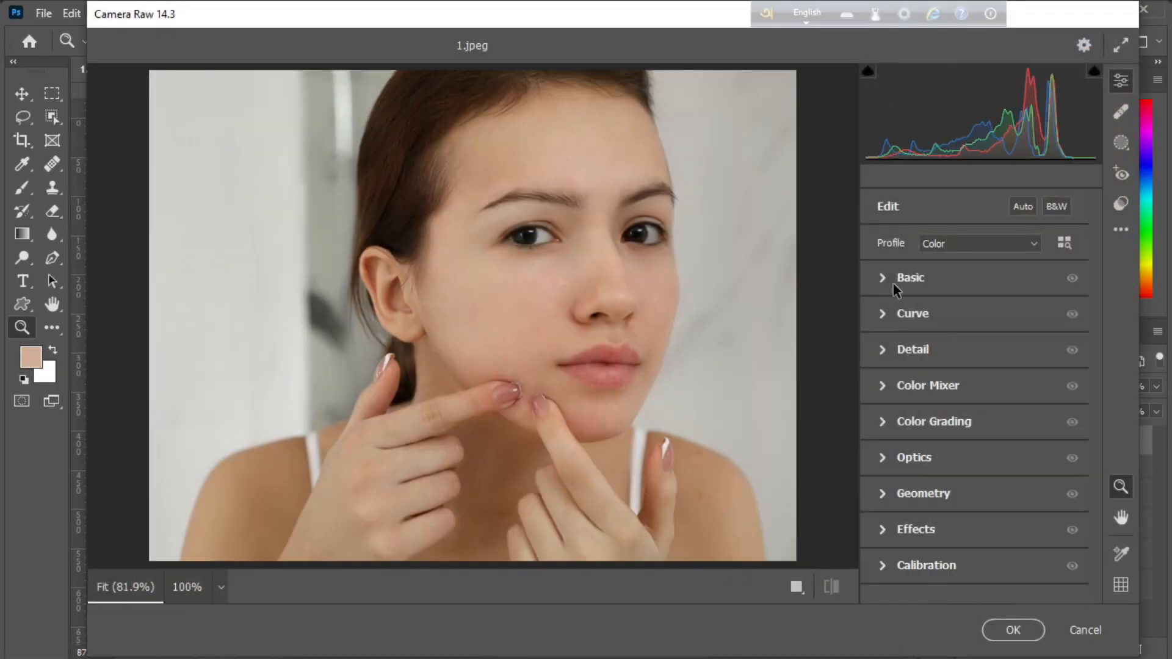
Set the basic adjustments to Contrast +7, Highlights +11, Shadows +5, Texture +10 and Clarity +1
left_click(892, 281)
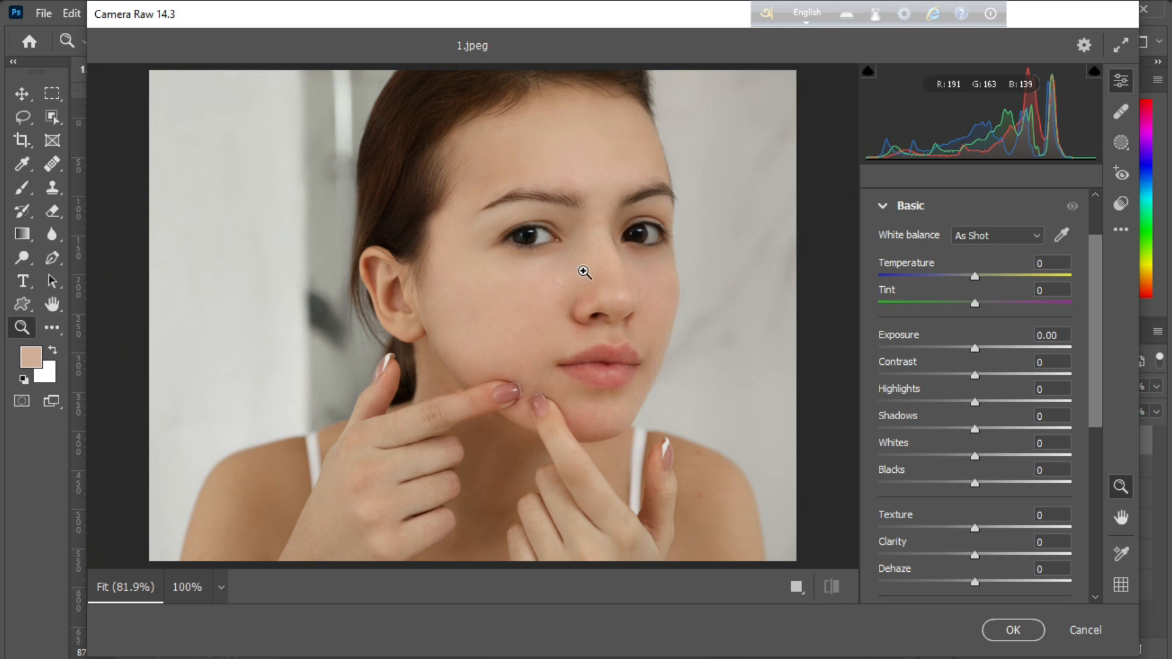
left_click_drag(578, 269, 639, 335)
left_click_drag(975, 376, 987, 401)
left_click(828, 589)
left_click(828, 589)
left_click_drag(974, 429, 980, 434)
scroll(971, 468, "down", 3)
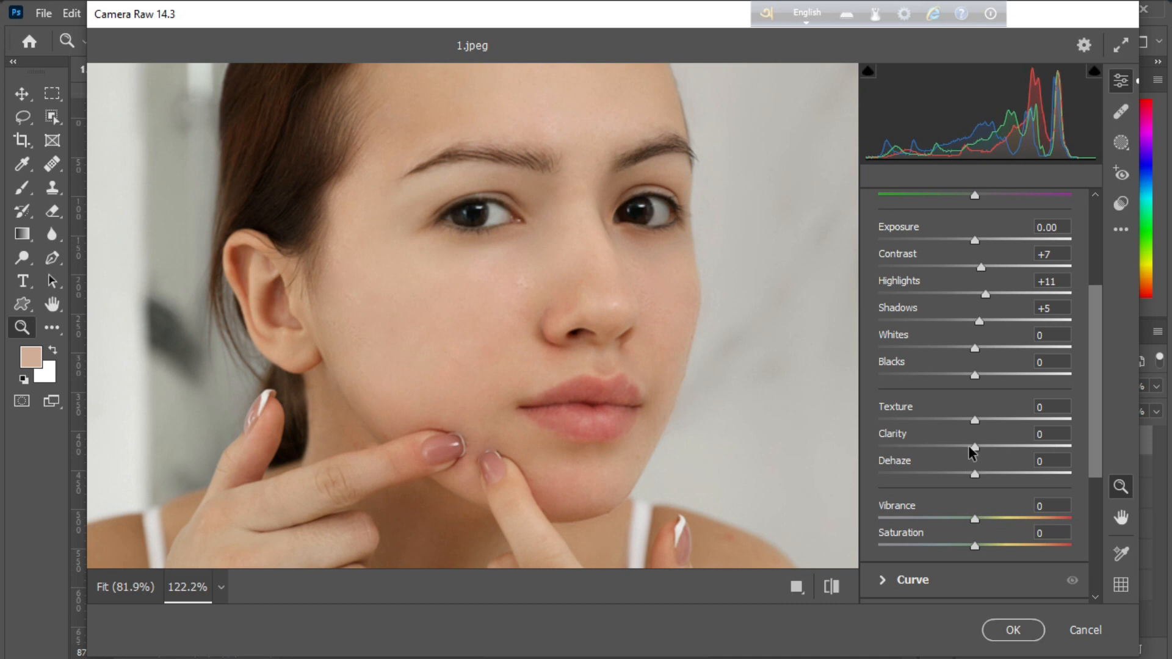
left_click_drag(994, 419, 984, 451)
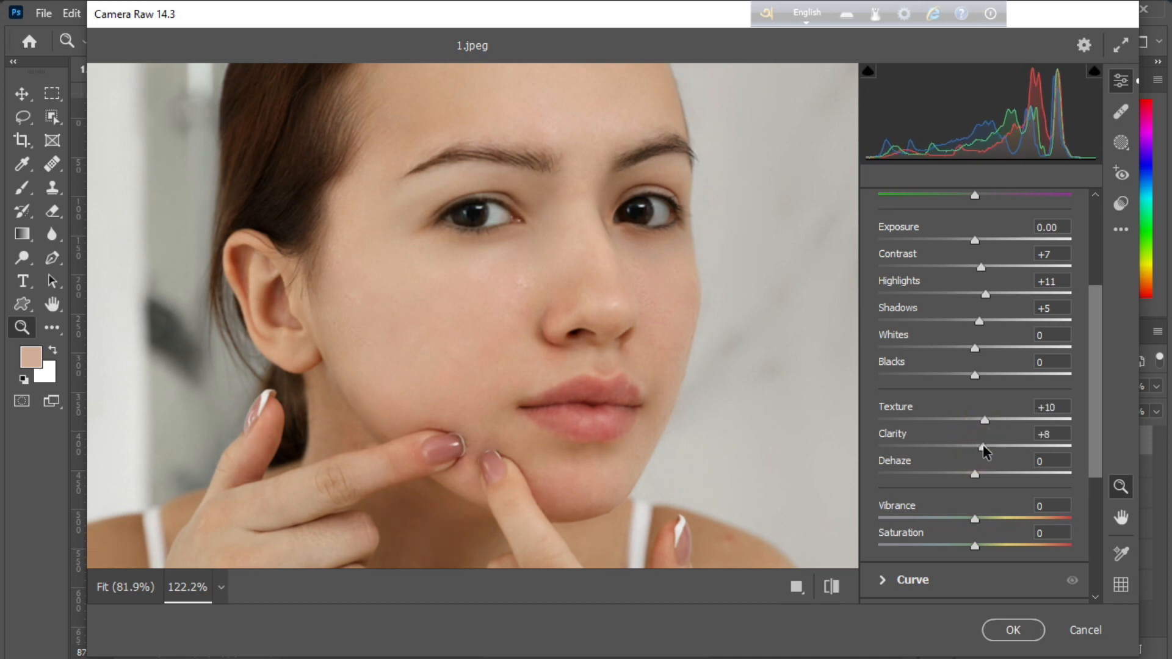
Adjust the Detail settings for sharpening and noise reduction, comparing the portrait before and after
scroll(945, 448, "down", 4)
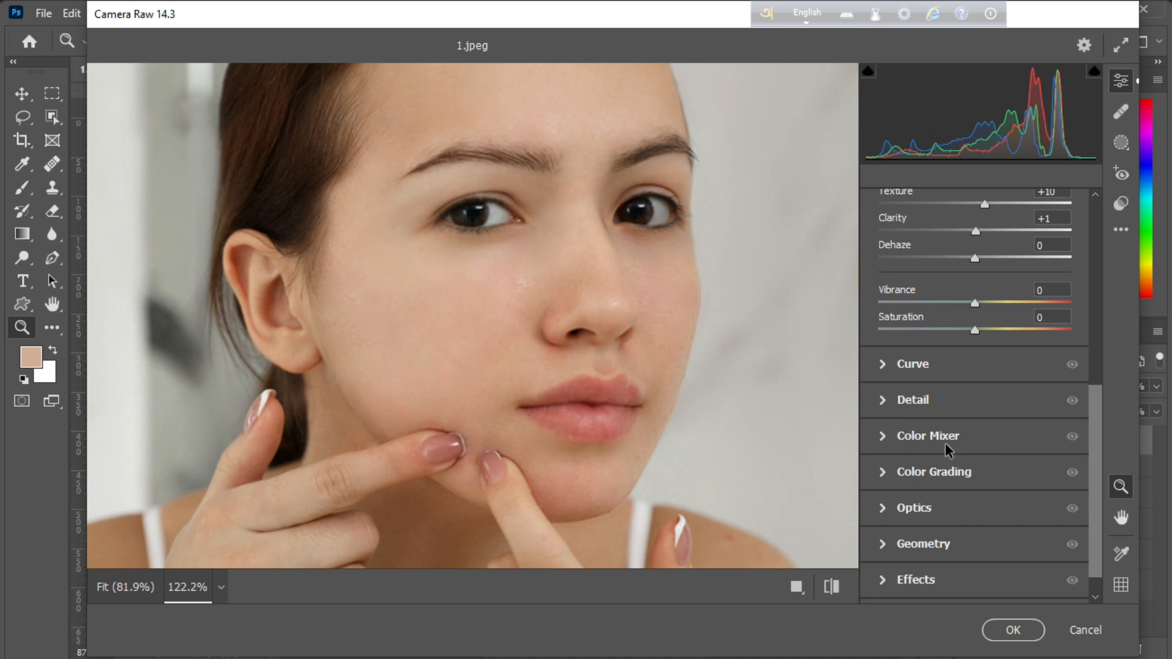
left_click(892, 403)
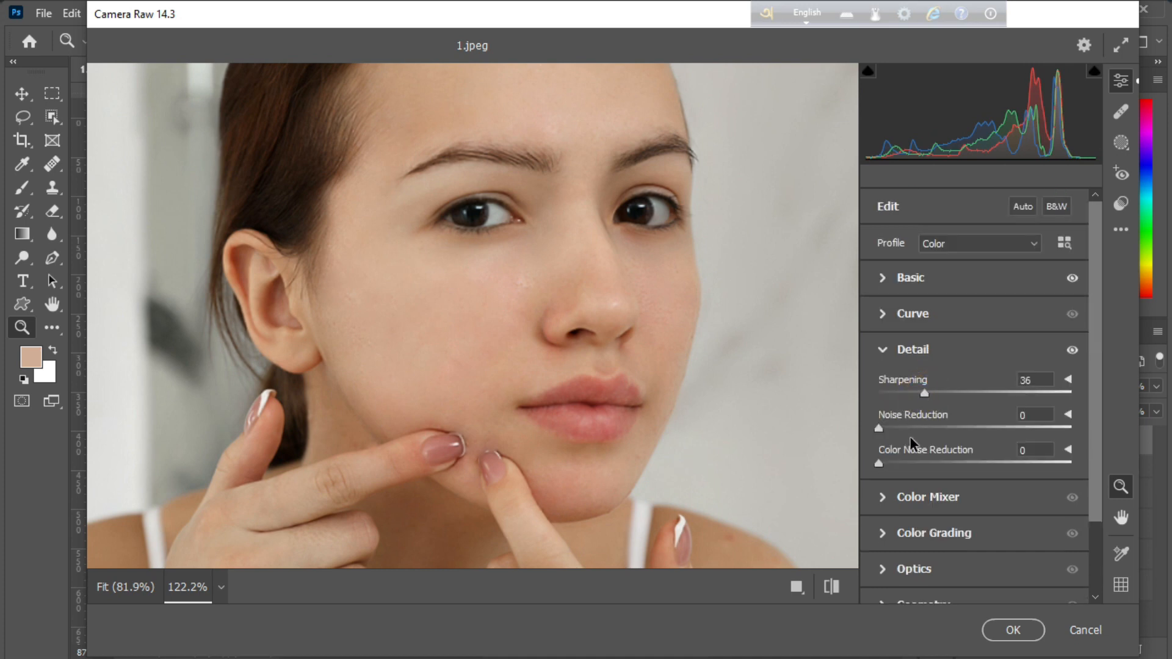
left_click(830, 587)
left_click(830, 587)
left_click_drag(924, 393, 932, 426)
left_click(917, 461)
left_click(882, 353)
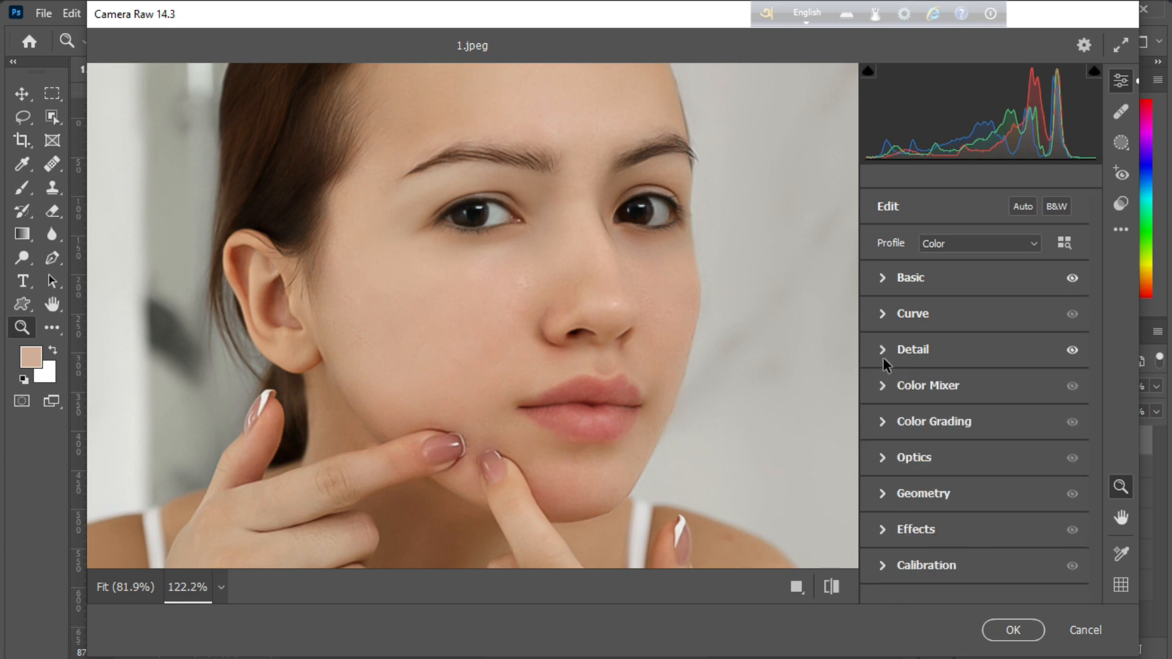
Add film grain of 5 in the Effects settings, check it on the face, and apply the Camera Raw edits
left_click(881, 529)
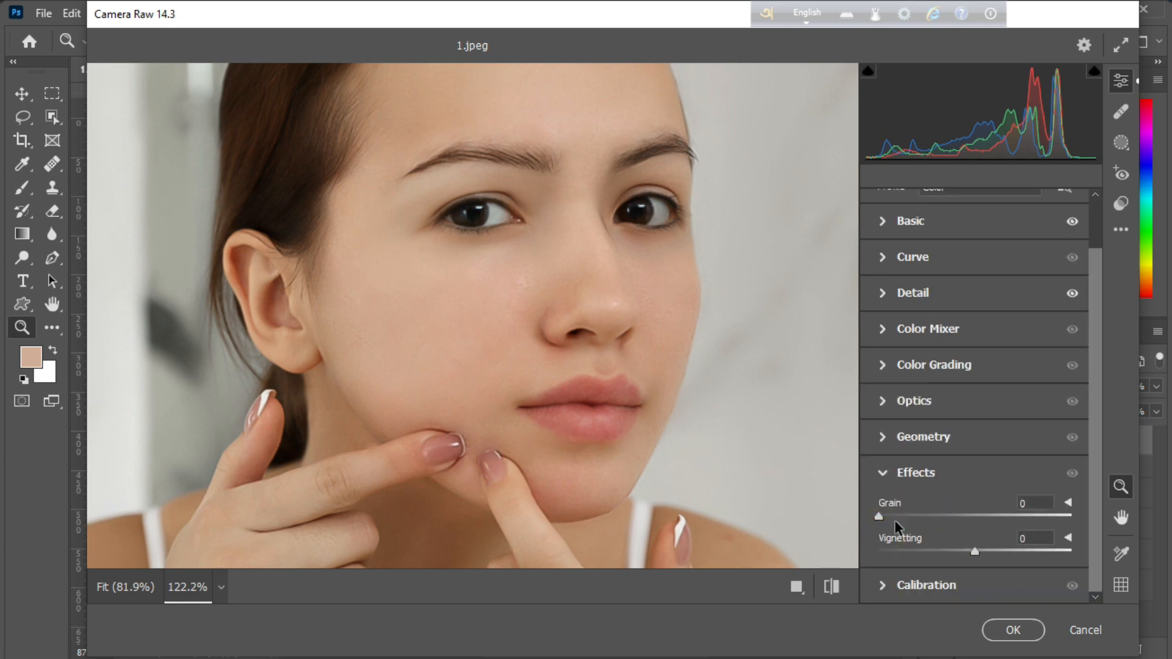
left_click_drag(924, 515, 889, 519)
left_click(645, 273)
left_click(830, 587)
left_click_drag(617, 307, 600, 313)
left_click_drag(891, 518, 888, 517)
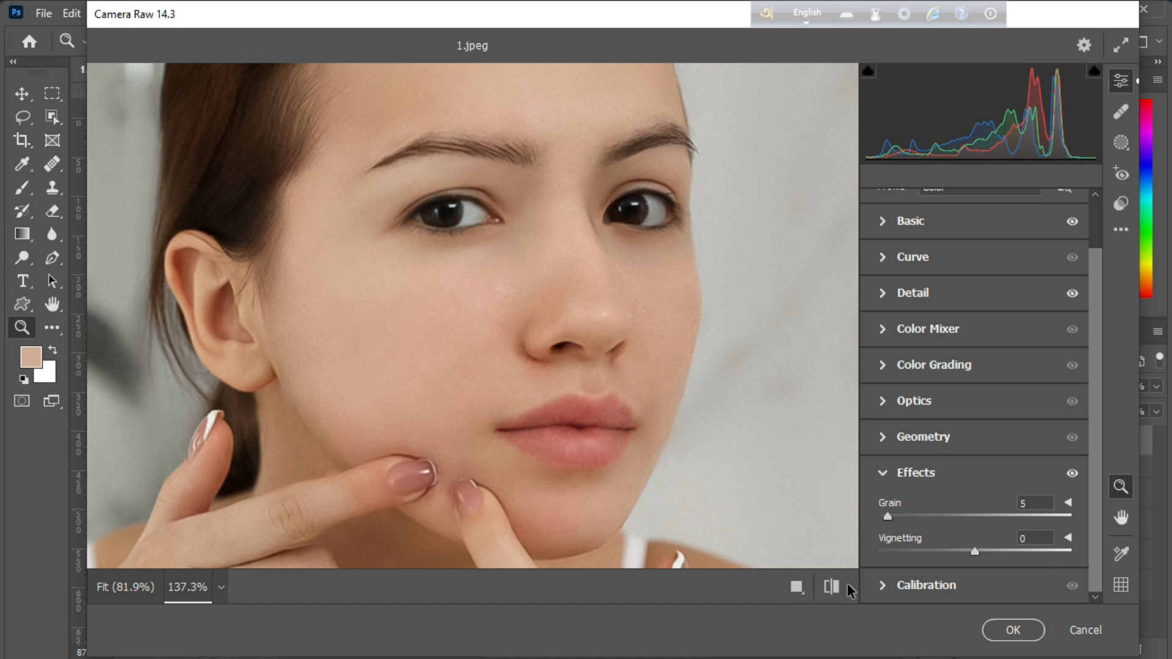
left_click_drag(490, 381, 513, 332)
key("Return")
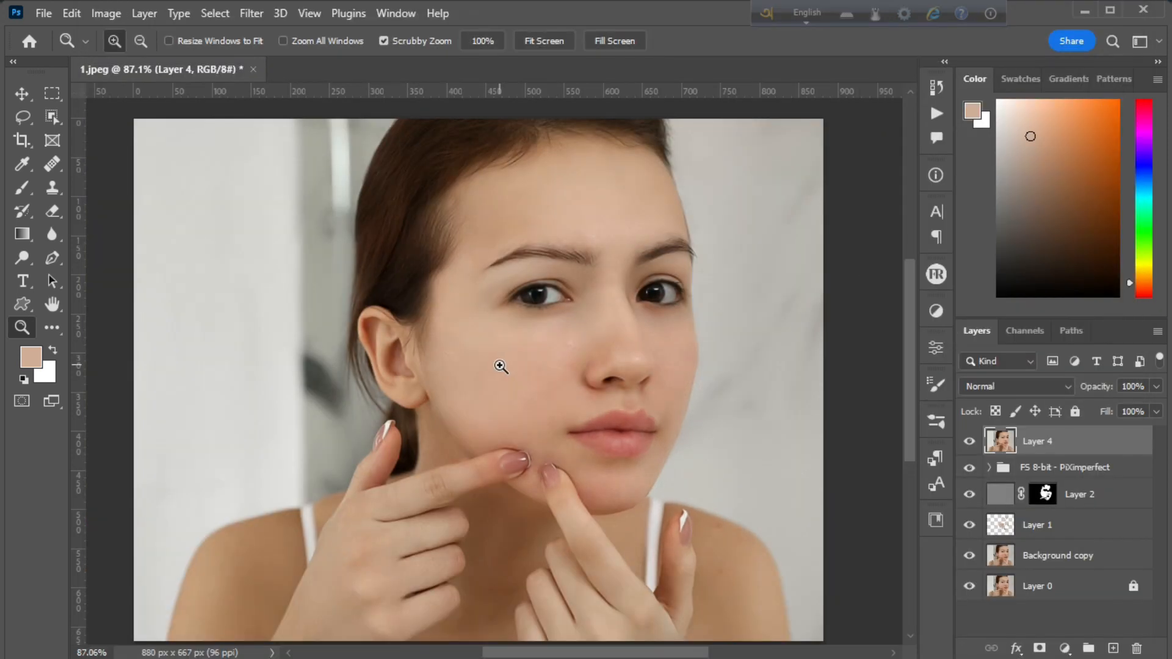
Trace a closed path around the outline of the lips with the Pen tool
left_click_drag(634, 396, 701, 439)
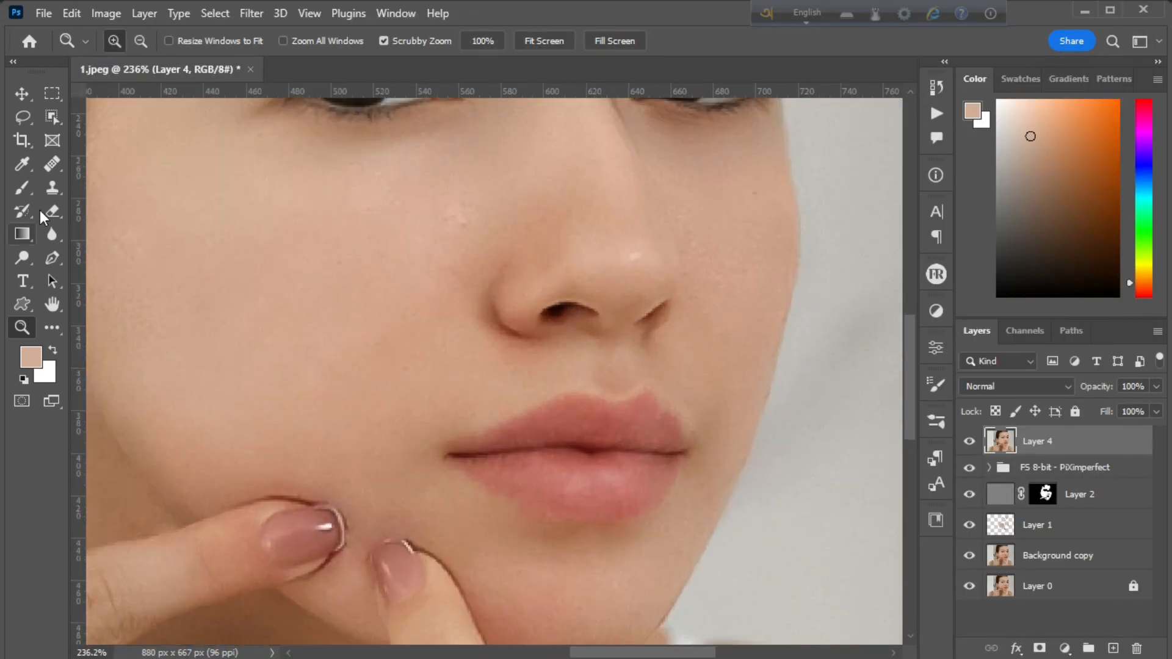
left_click(52, 258)
left_click(444, 451)
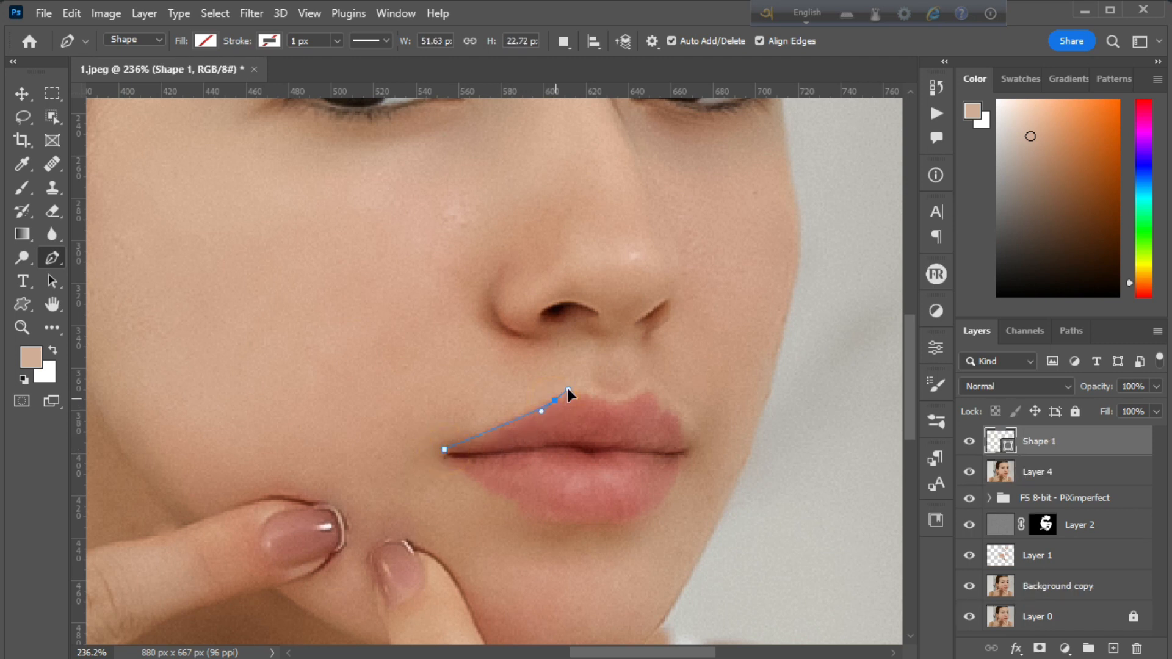
key("ctrl+z")
key("ctrl+z")
left_click(445, 451)
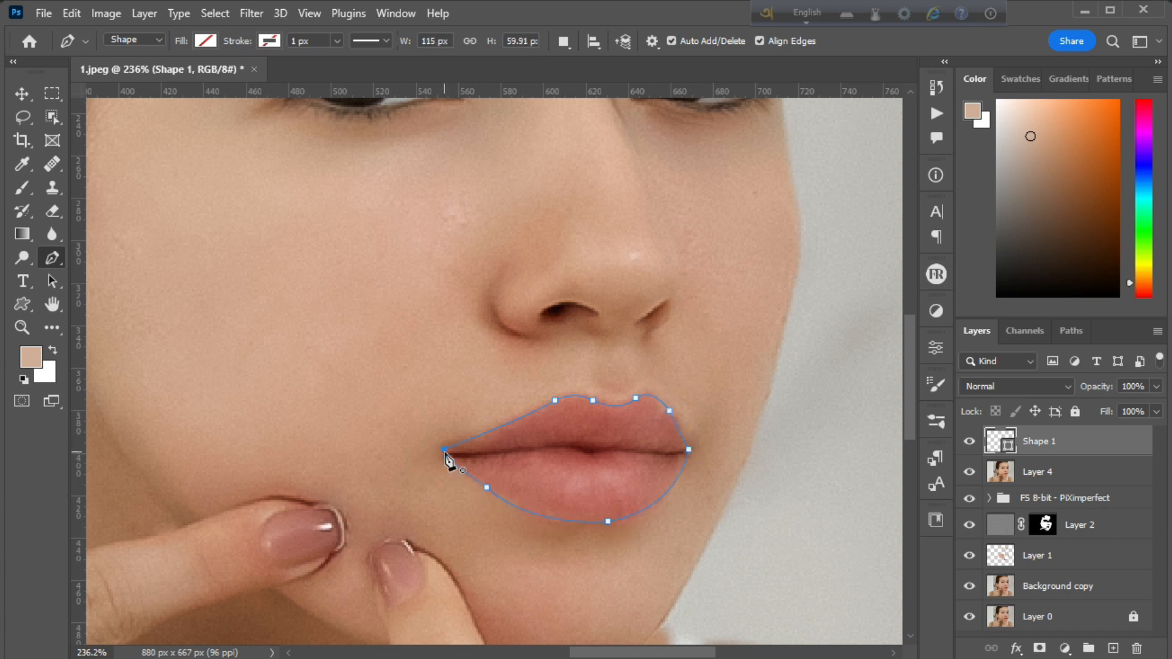
Convert the lip path into a selection
right_click(559, 452)
left_click(627, 121)
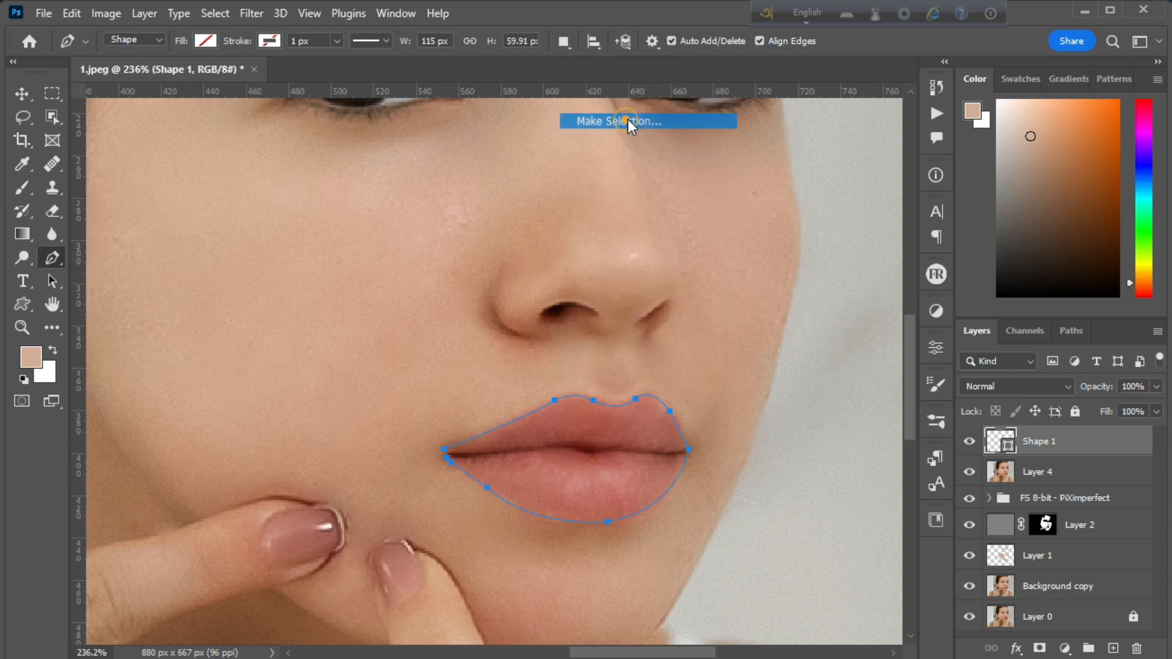
left_click(708, 161)
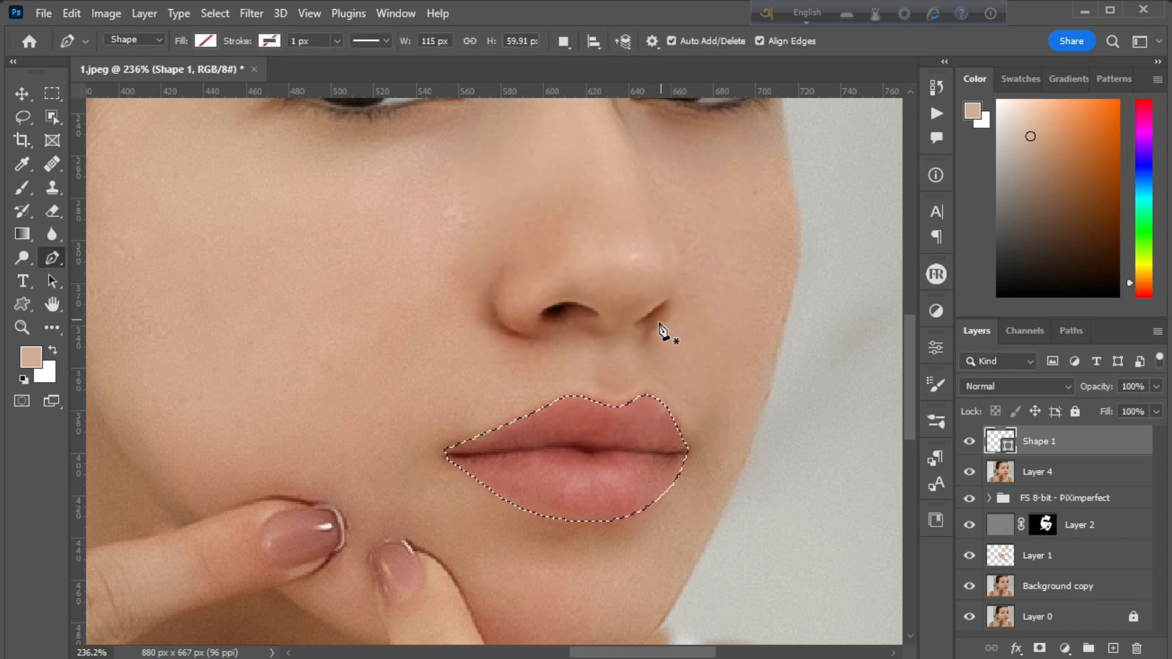
Add a Curves adjustment limited to the lips, pull the midtones down to darken them, and compare the effect
left_click(1068, 650)
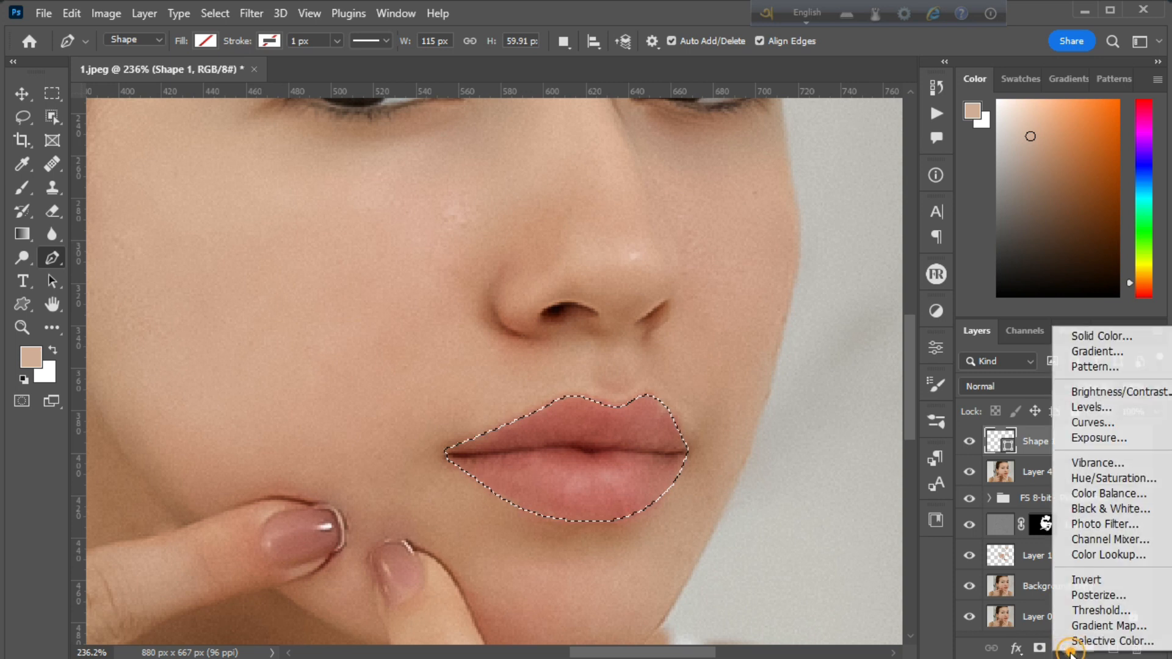
left_click(1094, 423)
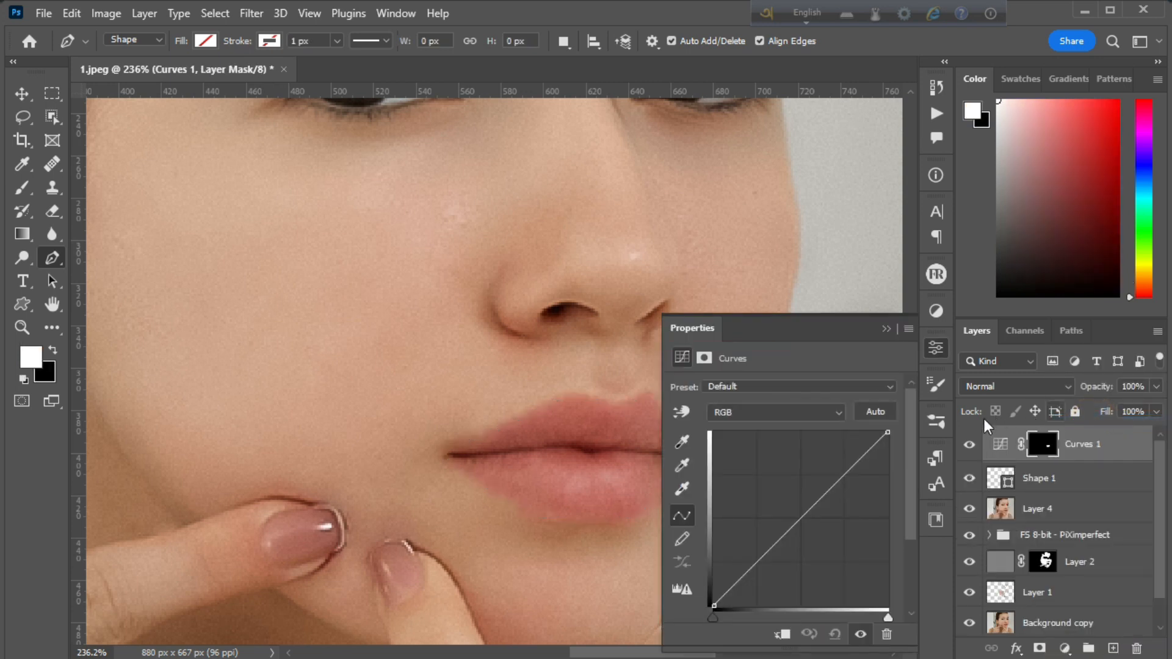
left_click_drag(807, 509, 822, 515)
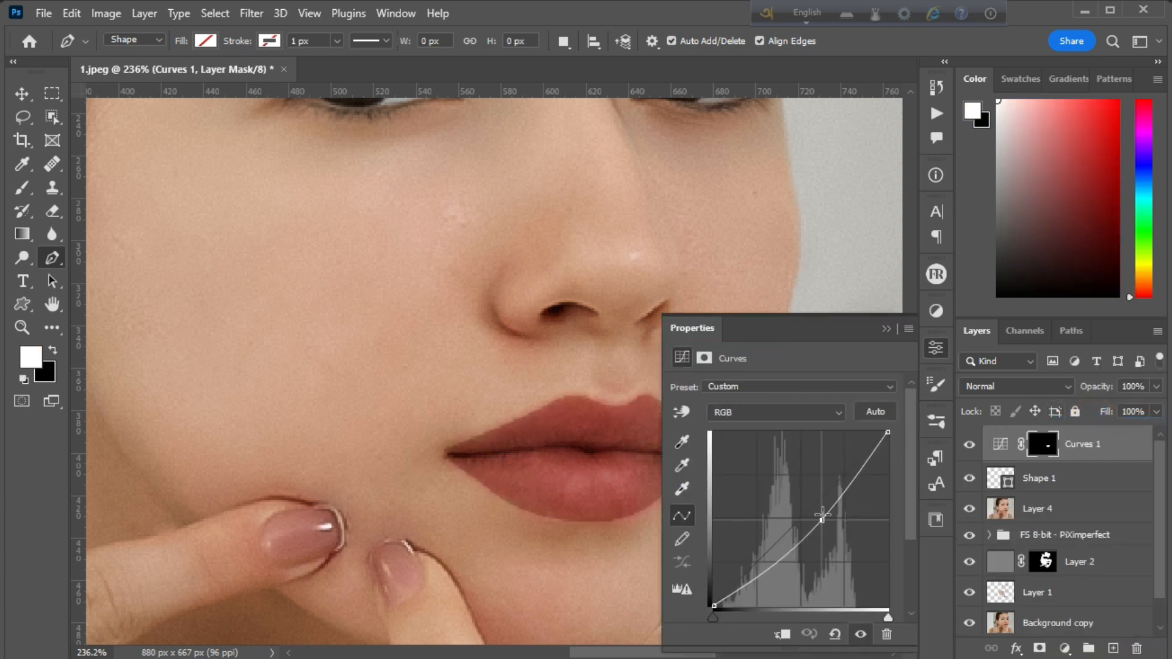
left_click(886, 328)
left_click(969, 444)
left_click(969, 445)
Feather the Curves 1 layer mask by 2.2 px and compare the lip colour on and off
left_click(1007, 445)
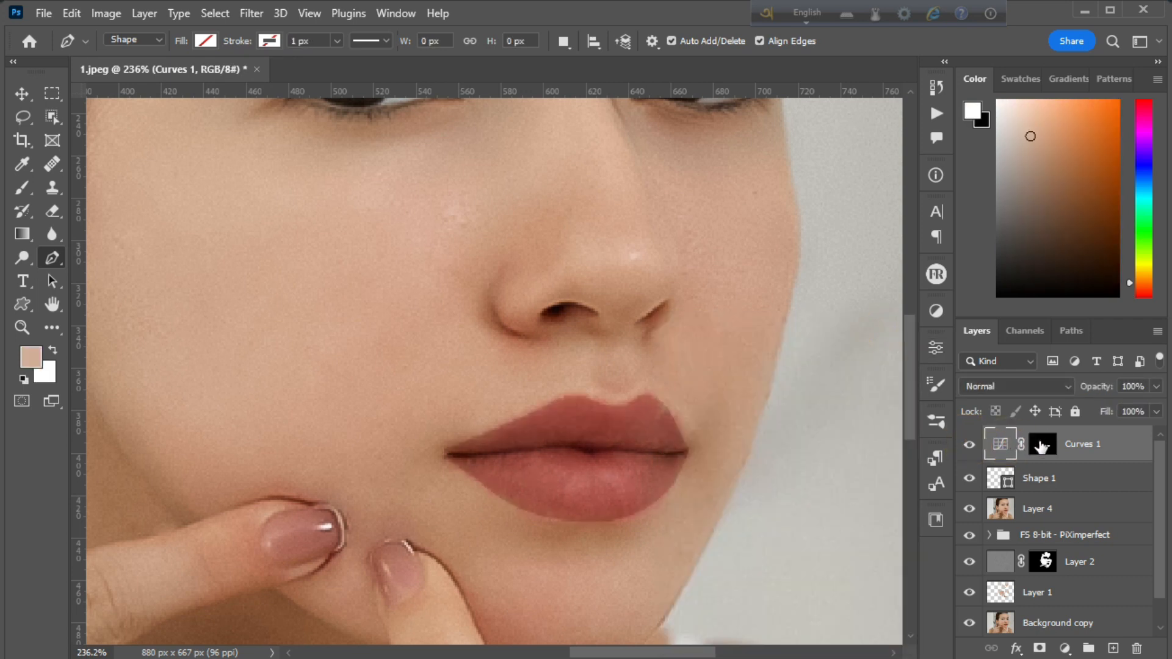
double_click(1042, 445)
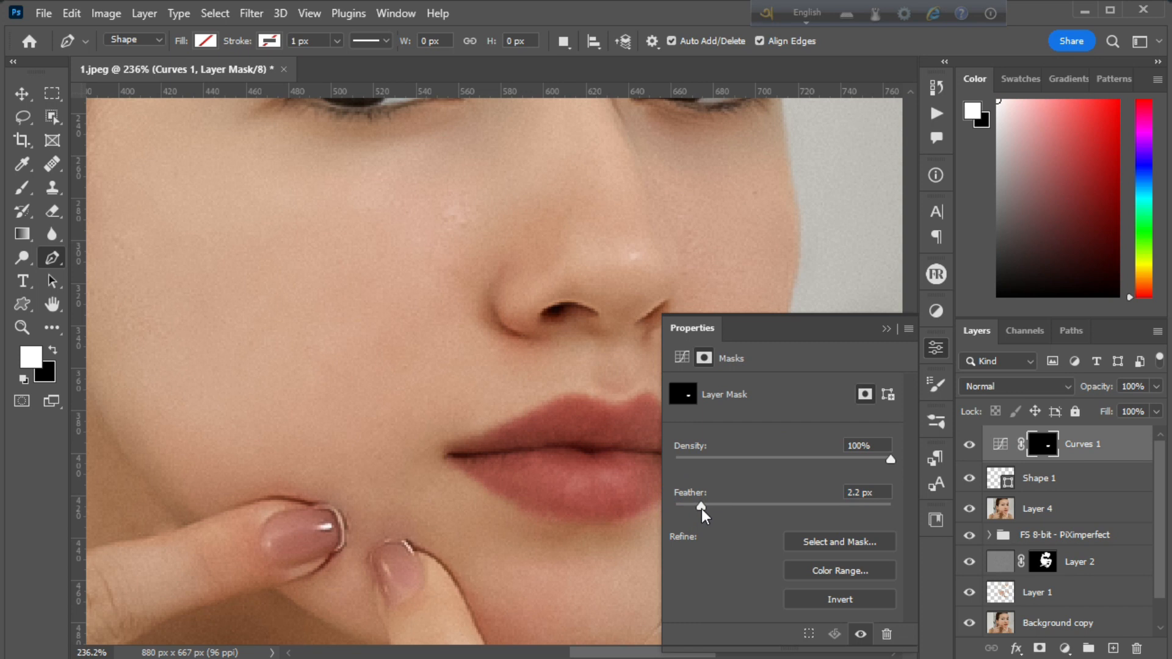
left_click(887, 329)
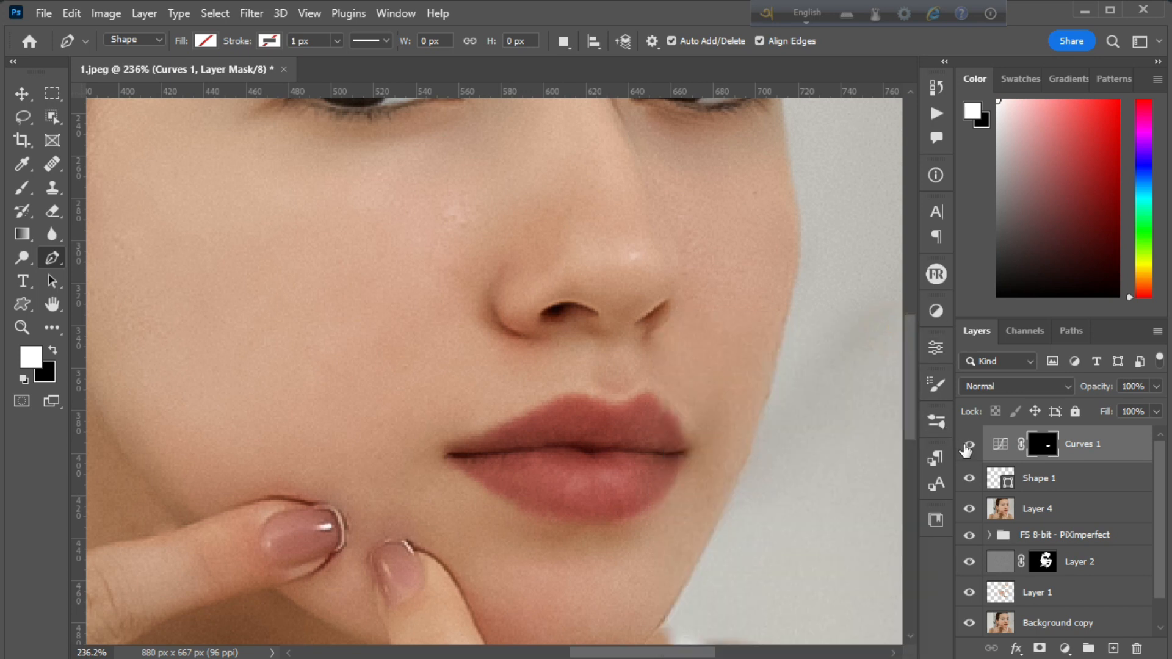
left_click(967, 445)
left_click(968, 445)
Remove the Shape 1 layer, group all retouching layers above Layer 0, and compare the retouch with the original portrait
left_click_drag(510, 367, 580, 395)
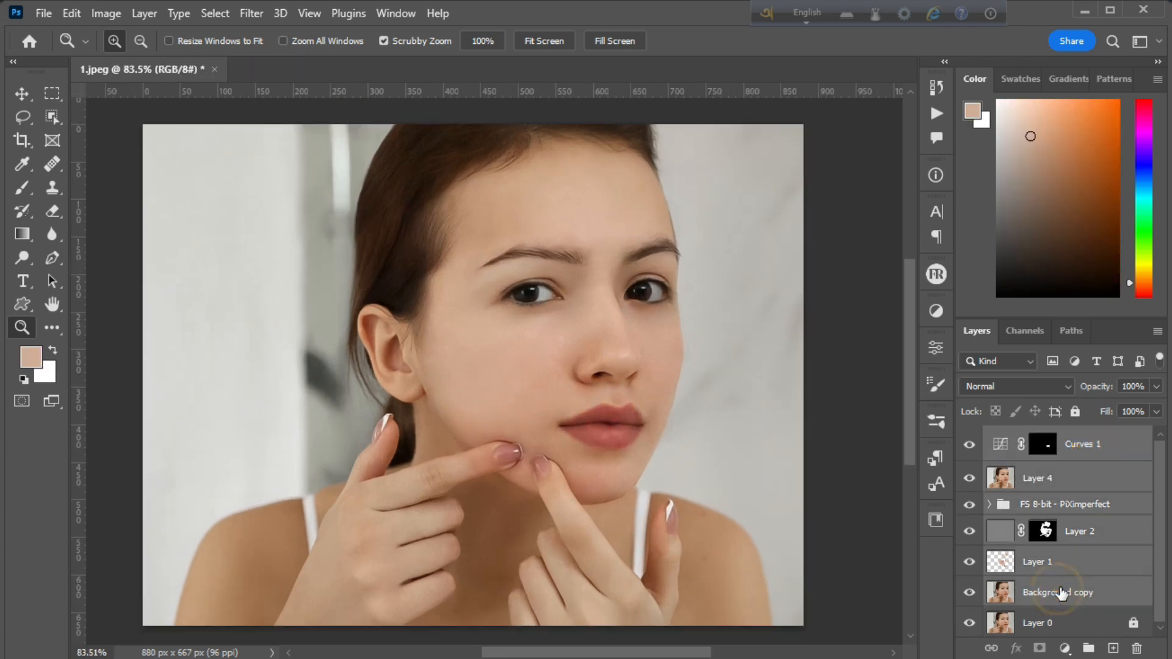
key("ctrl+g")
left_click(970, 438)
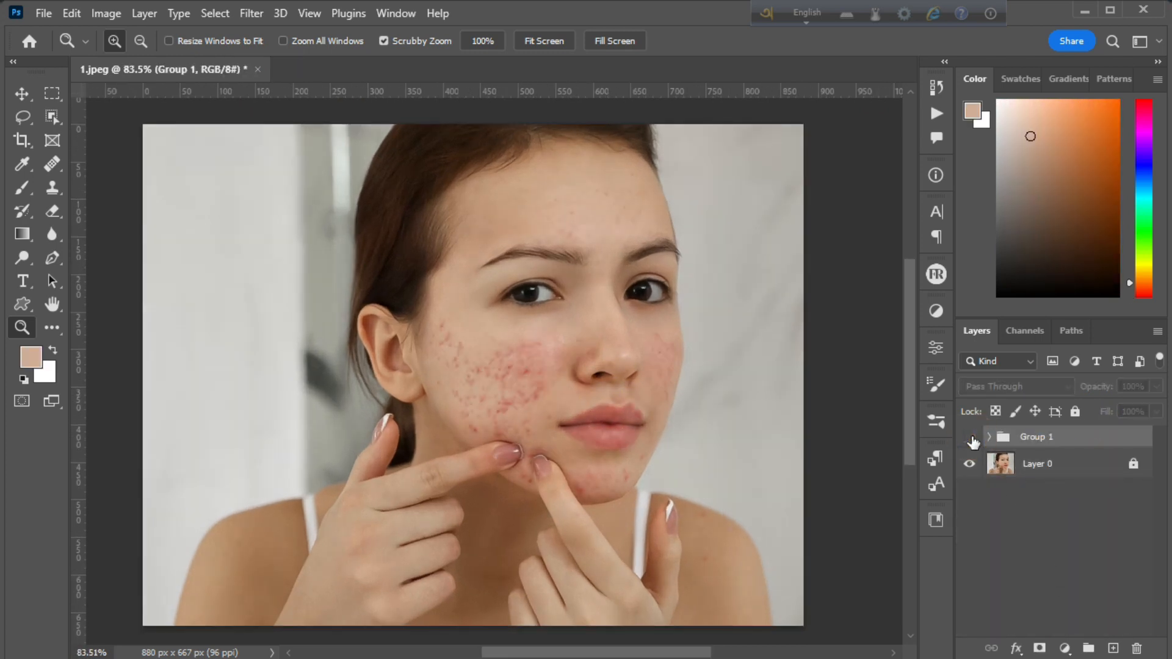
left_click(970, 438)
left_click(969, 439)
left_click(969, 438)
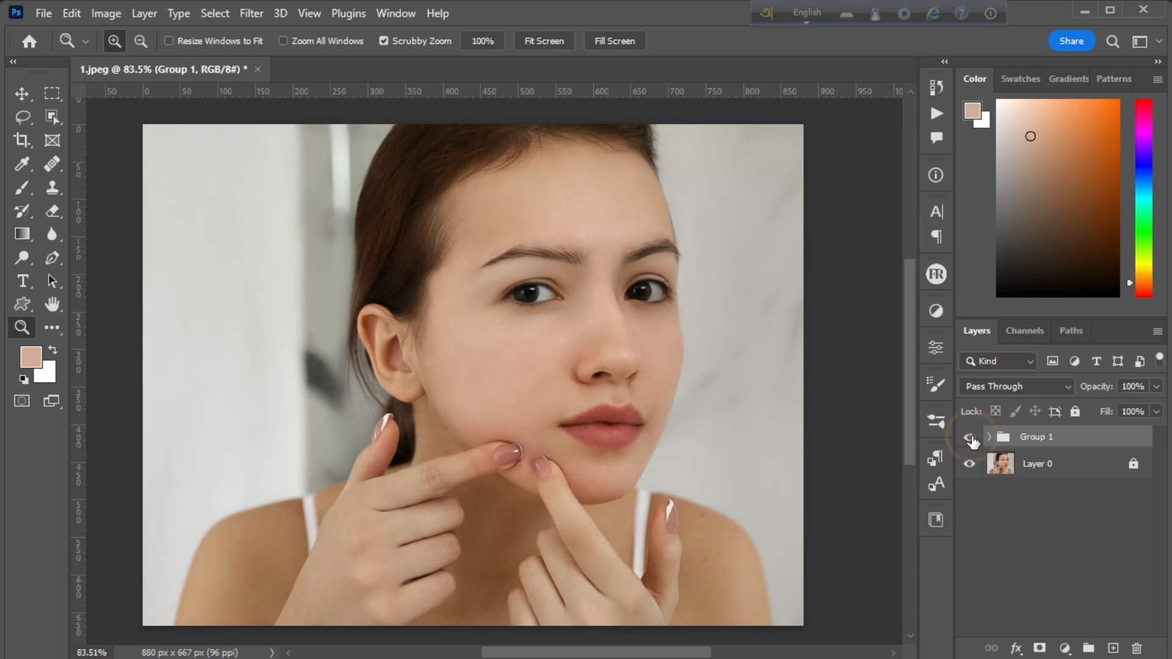